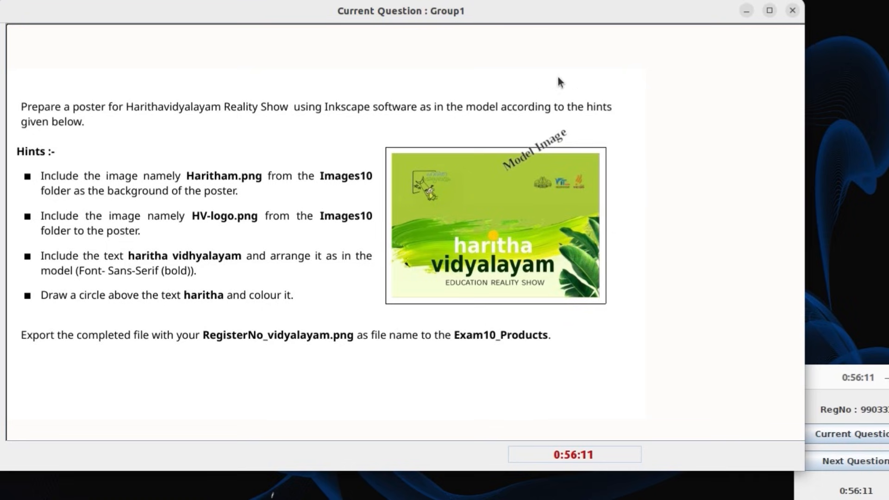
Step: Minimize the exam question, launch Inkscape, keep the default quick-setup options and start a new document
left_click(750, 14)
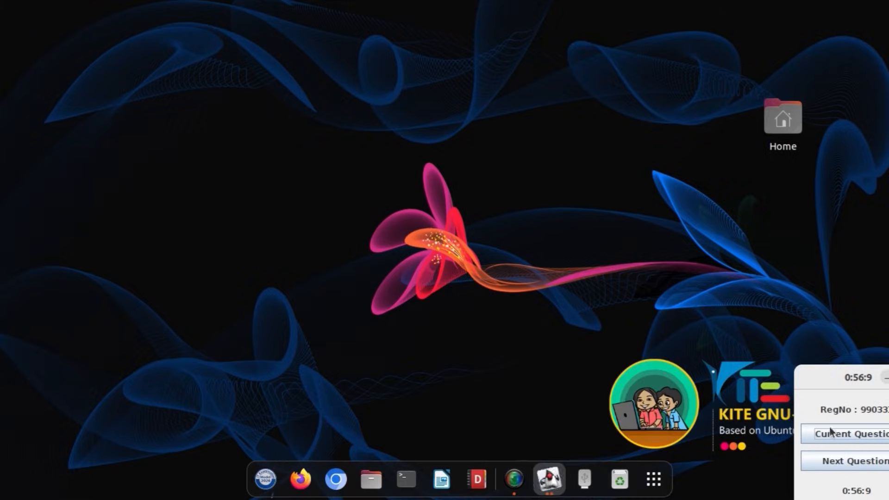
left_click(654, 480)
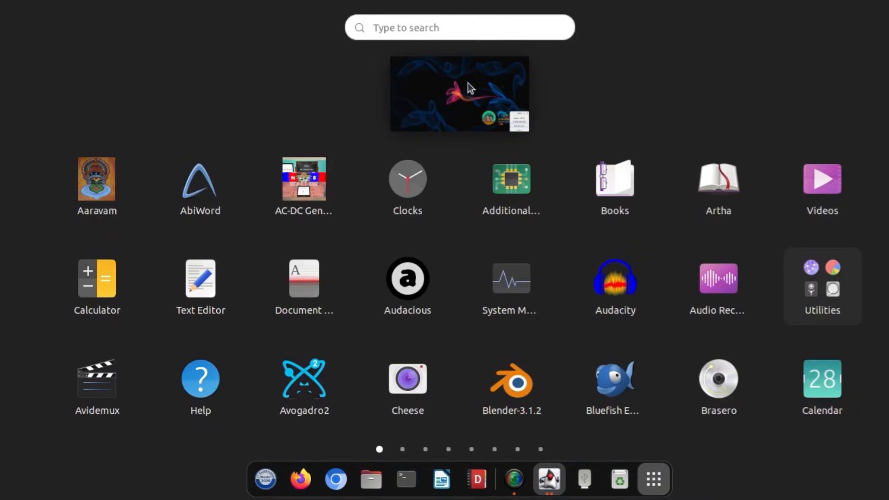
type("IN")
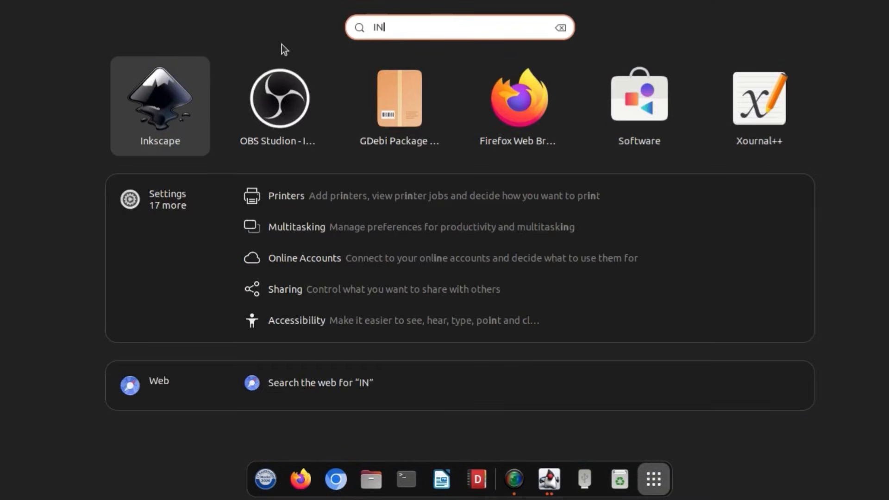
left_click(192, 98)
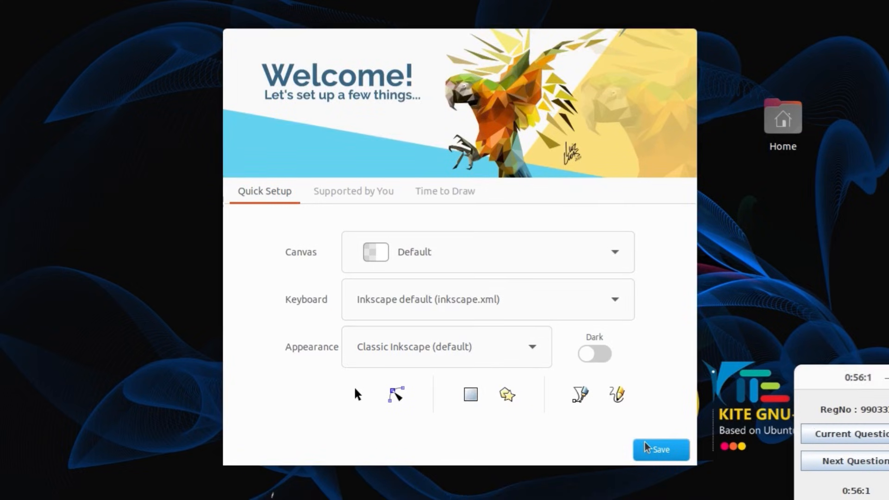
left_click(659, 449)
left_click(667, 452)
left_click(667, 451)
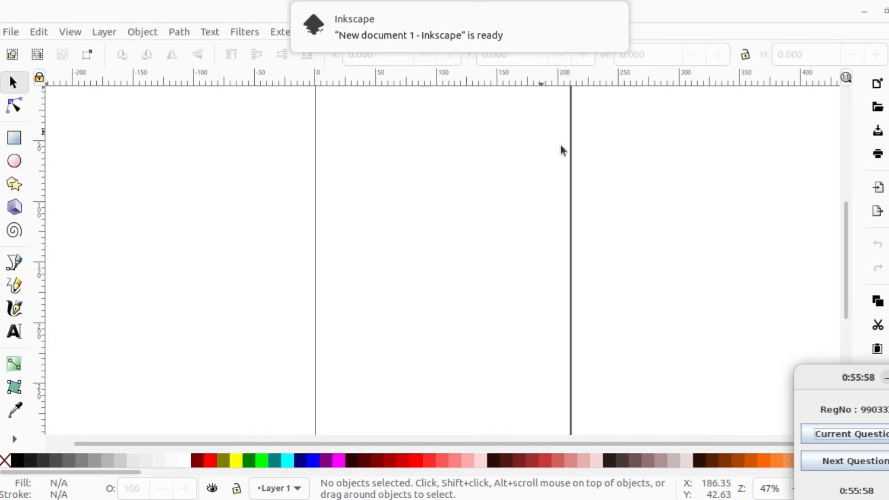
Step: Bring up the current exam question and place its narrowed window beside the canvas, keeping the hints readable
left_click(836, 435)
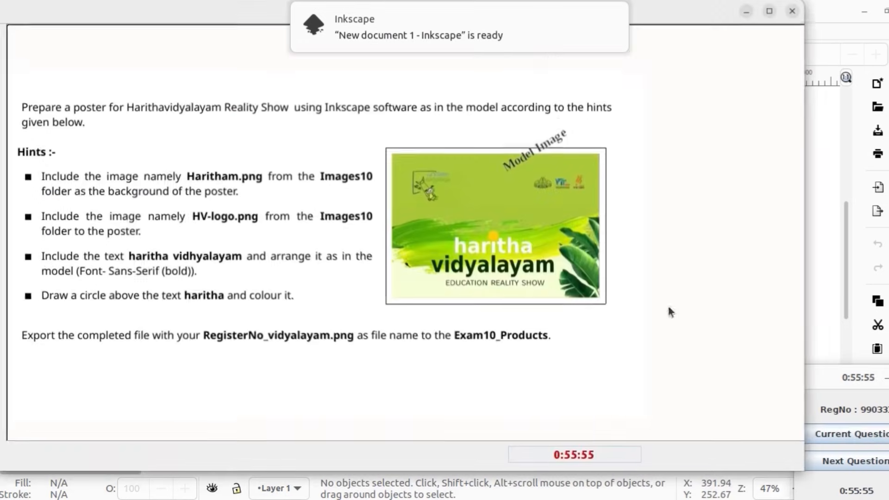
left_click(770, 10)
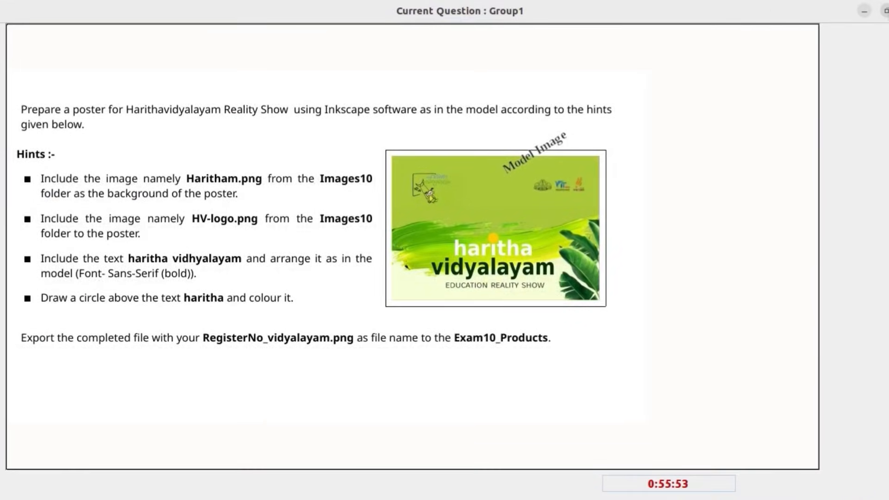
left_click(885, 11)
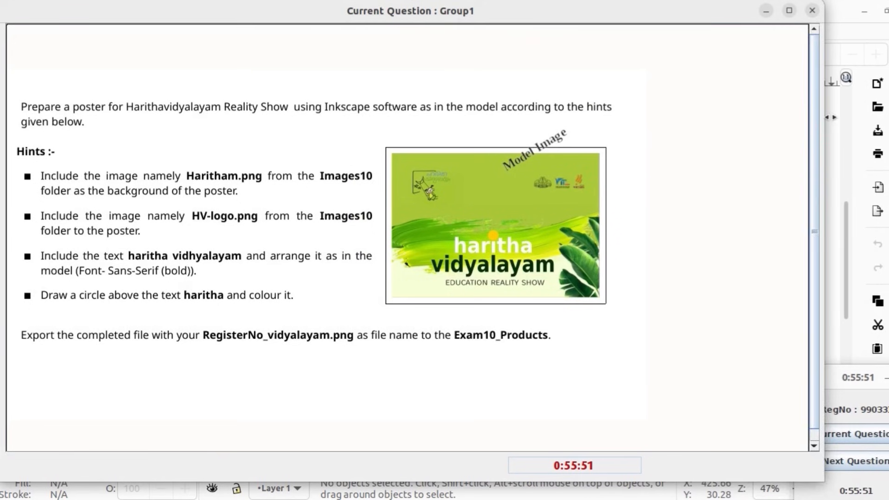
left_click_drag(829, 117, 564, 135)
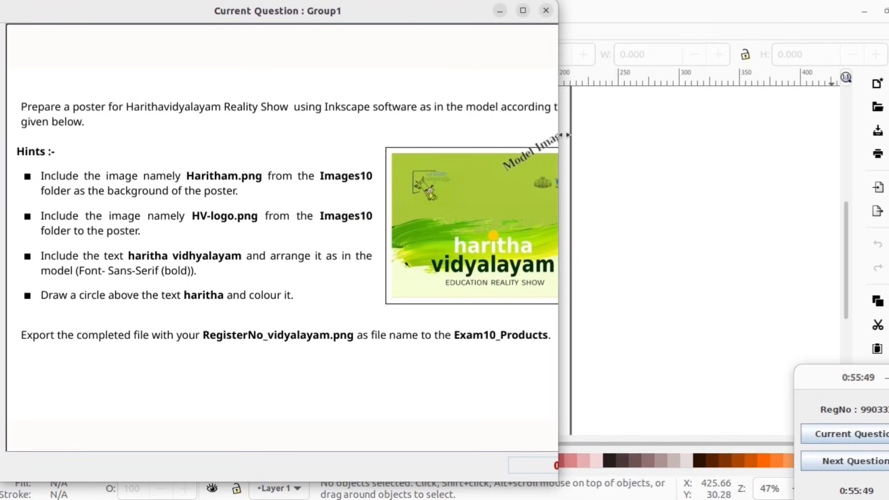
left_click_drag(384, 10, 839, 87)
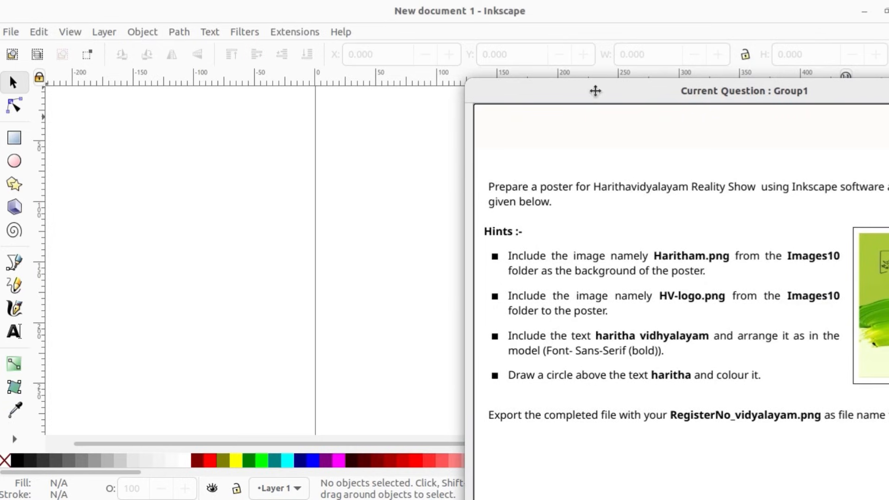
left_click_drag(595, 92, 753, 112)
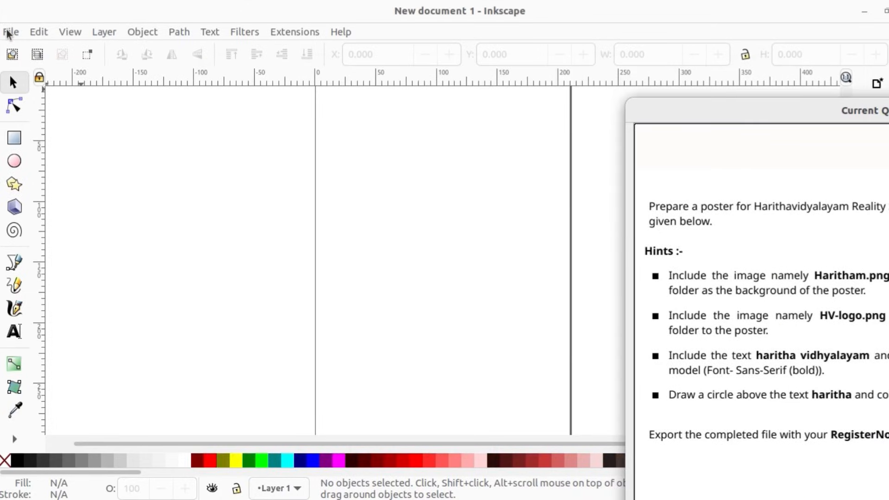
Step: Import Haritham.png from the Images10 folder as an embedded image for the poster background
left_click(10, 33)
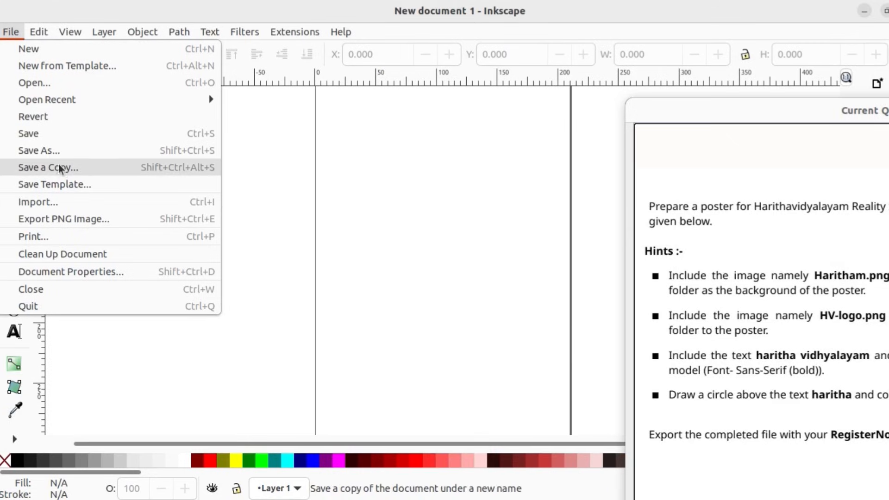
left_click(65, 207)
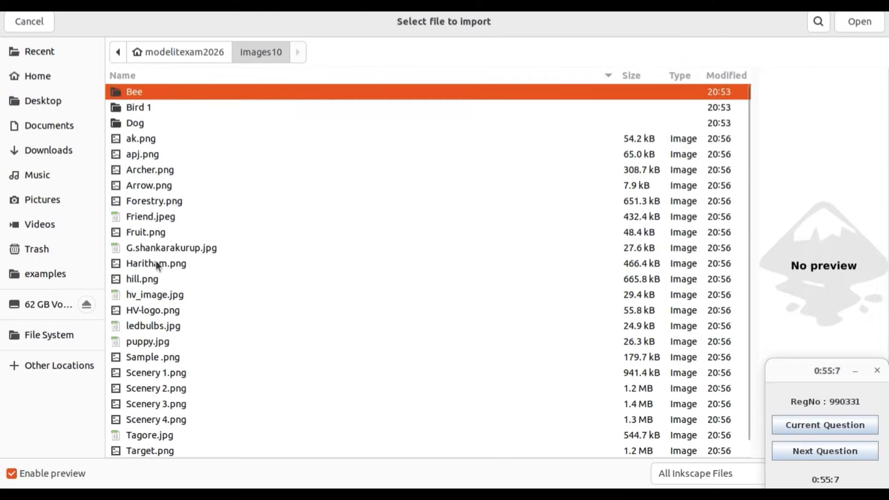
left_click(156, 264)
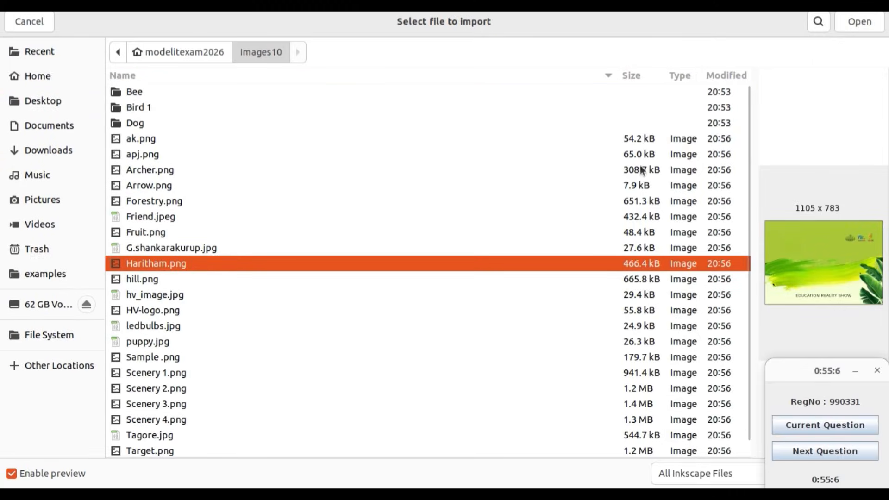
left_click(861, 22)
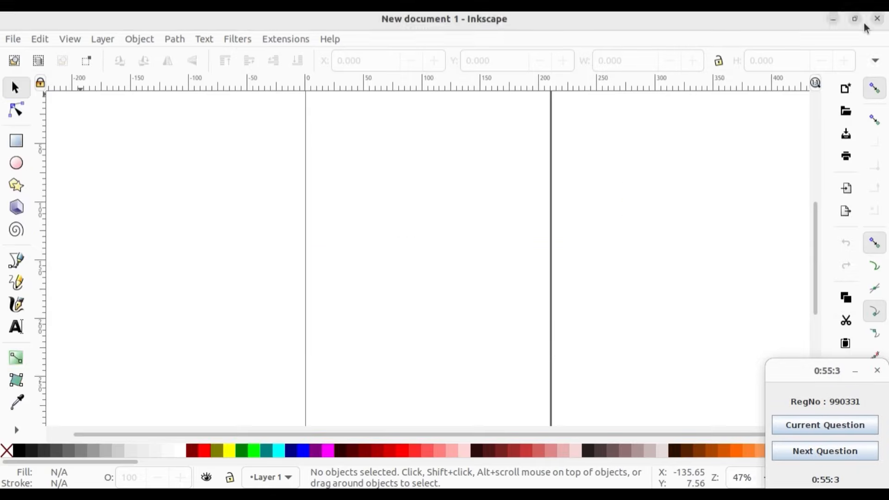
left_click(542, 327)
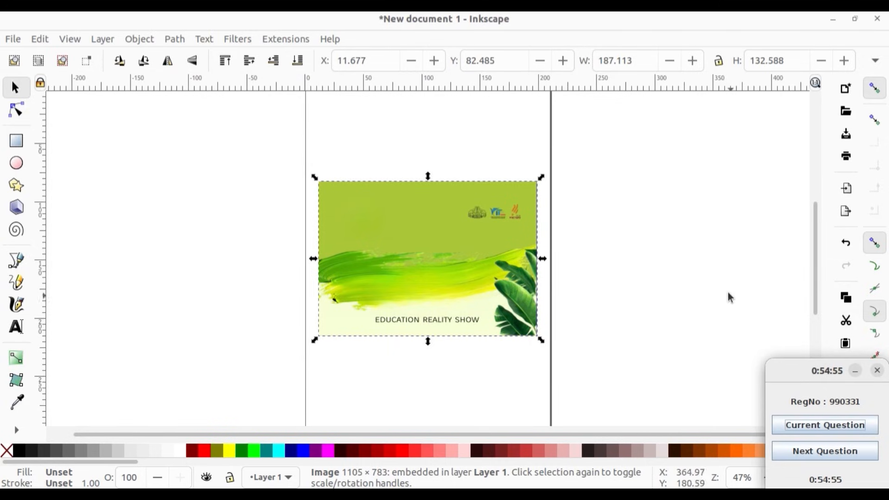
Step: Reopen the exam question to check the model poster, and shift its window clear of the imported background
left_click(800, 424)
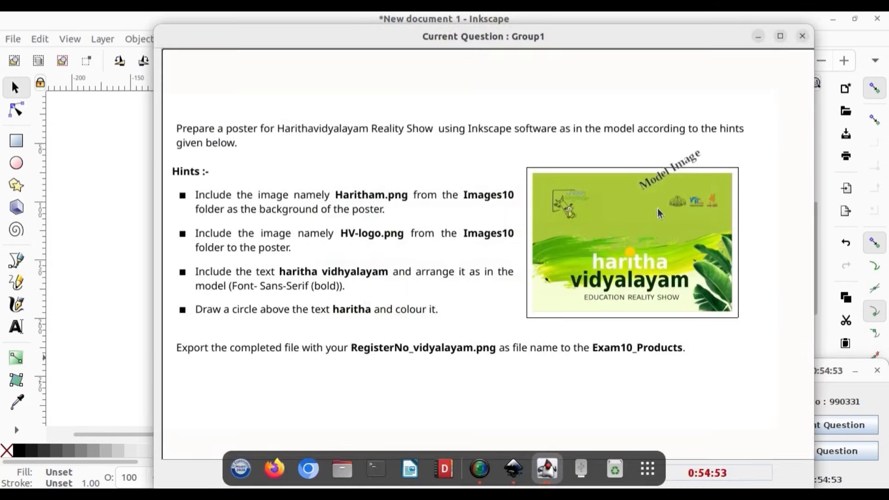
left_click_drag(262, 44, 642, 125)
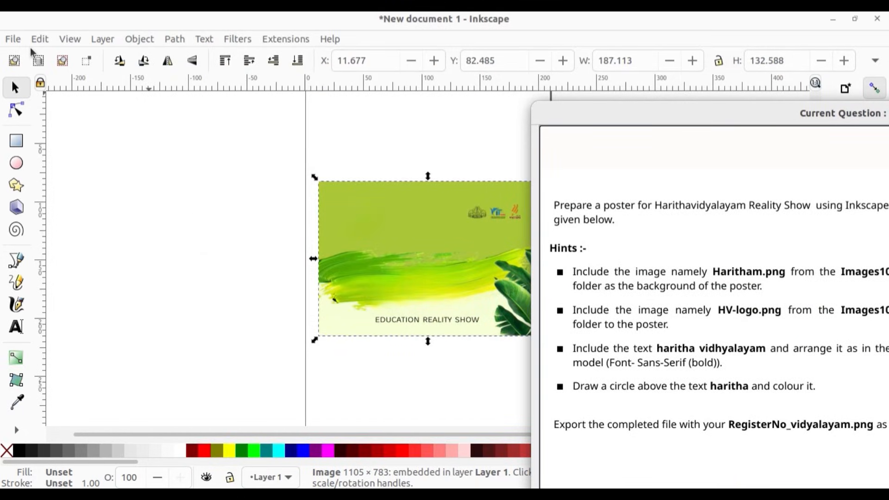
left_click_drag(619, 114, 656, 139)
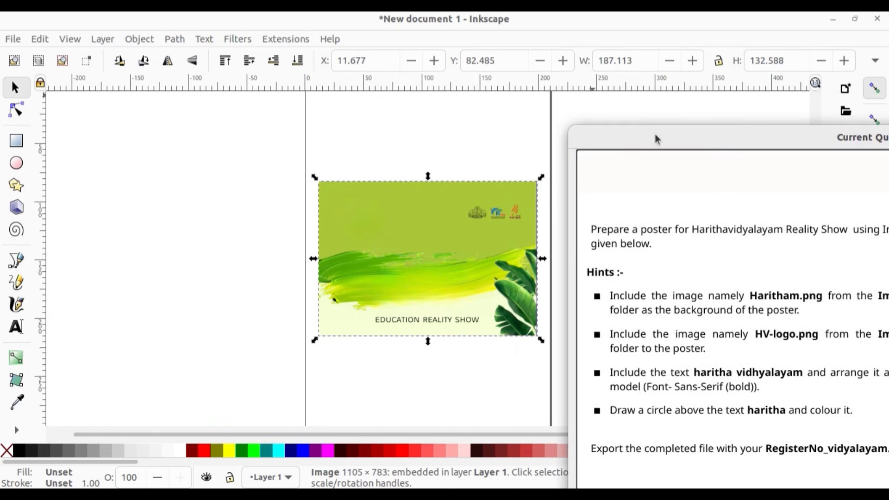
Step: Import HV-logo.png from the Images10 folder as an embedded image with the default import options
left_click(12, 39)
mouse_move(40, 39)
mouse_move(11, 38)
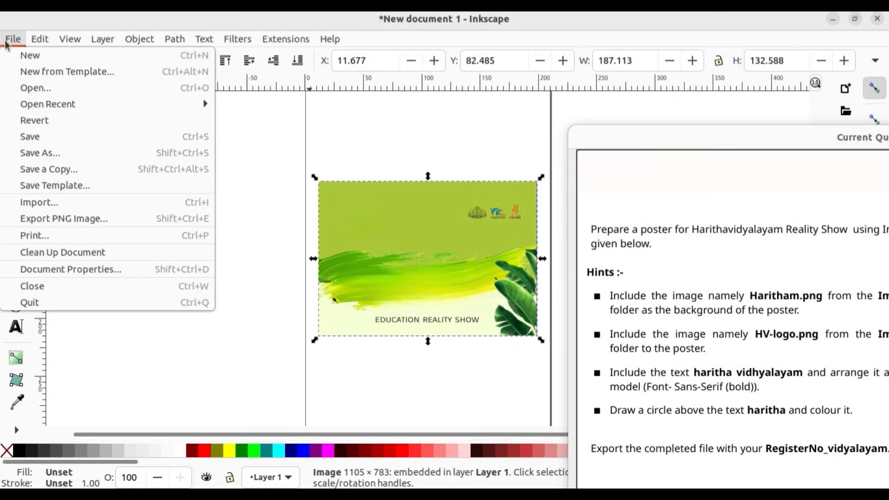
left_click(49, 201)
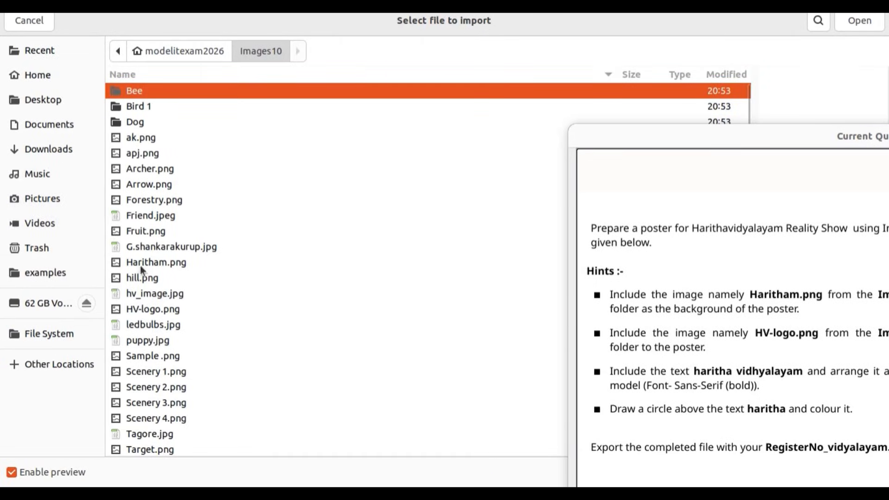
left_click(158, 310)
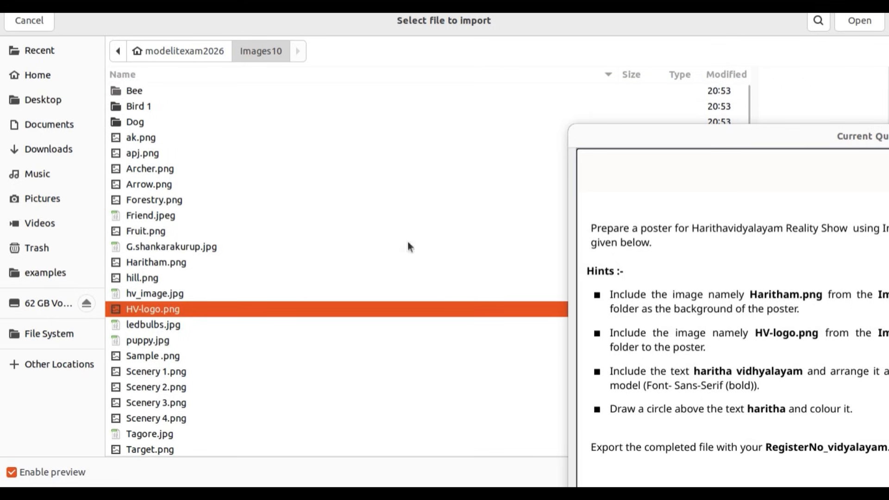
double_click(494, 304)
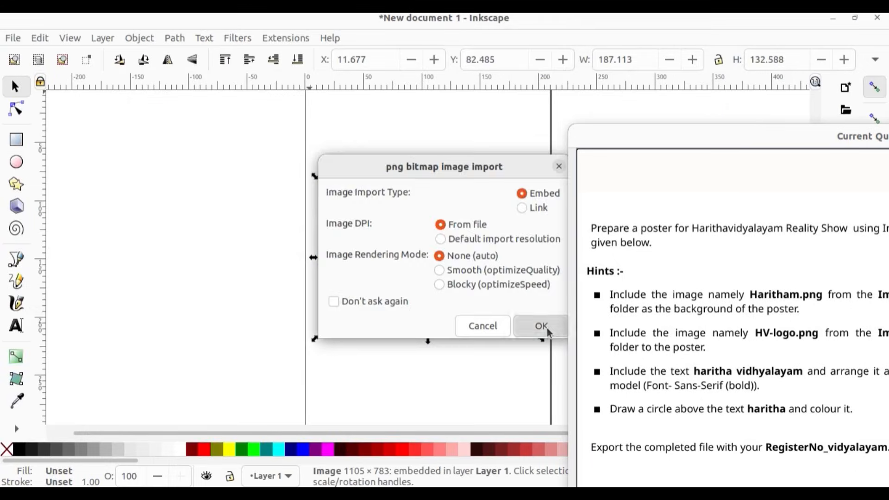
left_click(541, 326)
Step: Place the logo in the background's upper-left corner and stretch the background image to about 228 × 159 mm
left_click_drag(721, 135, 607, 250)
left_click_drag(457, 287, 241, 214)
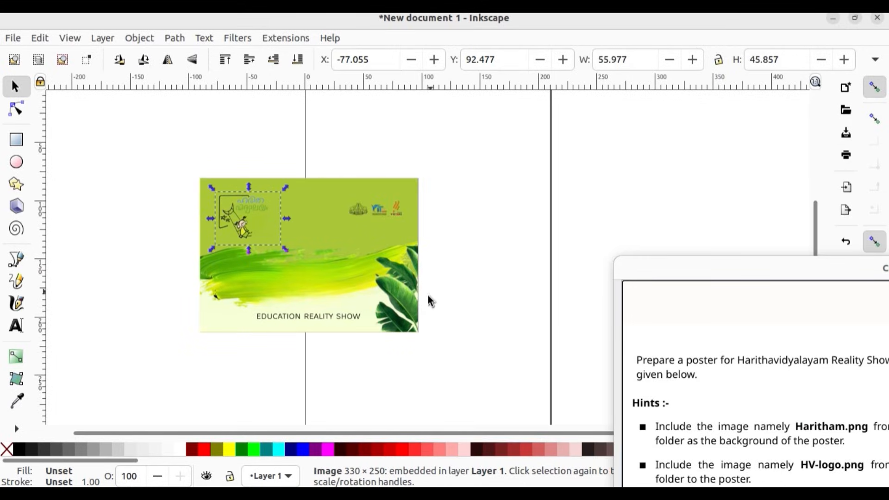
left_click(417, 331)
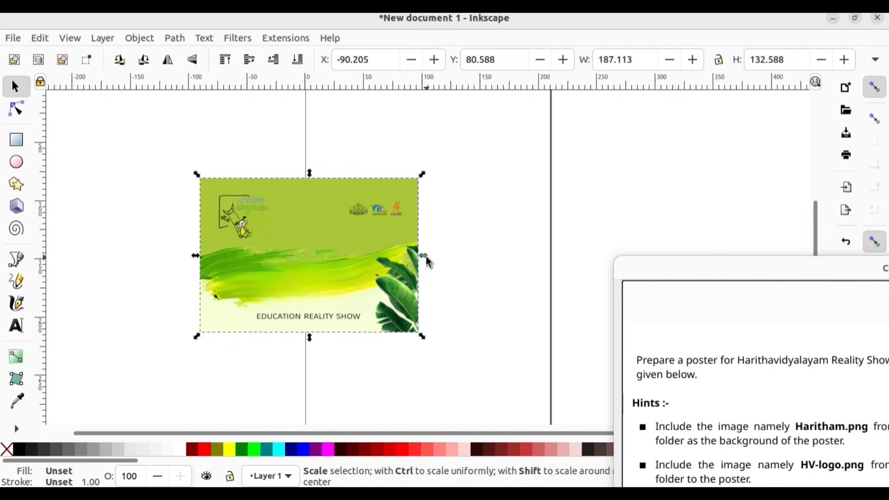
left_click_drag(426, 258, 470, 261)
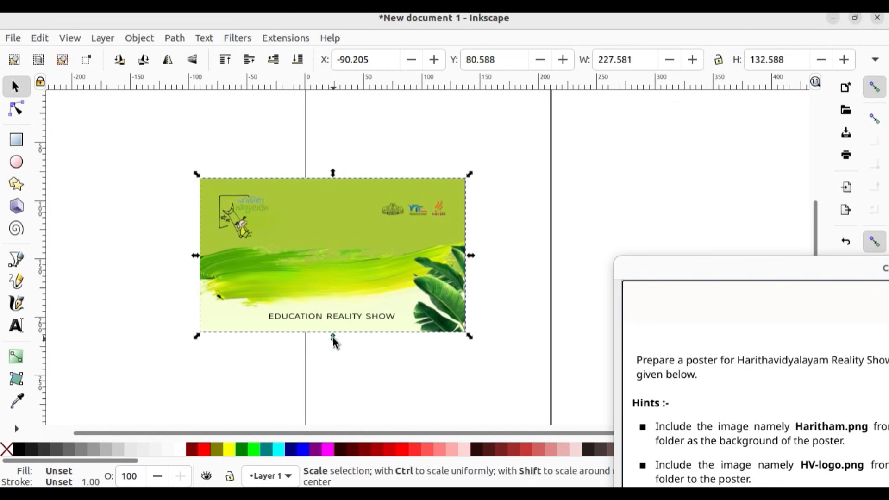
left_click_drag(334, 343, 339, 374)
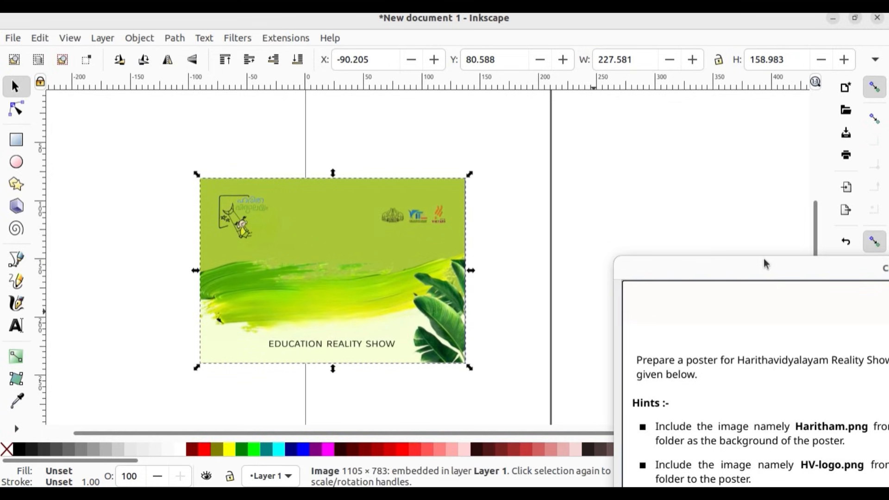
Step: Review the model poster's text layout in the question window and move the window back beside the poster
left_click_drag(765, 264, 332, 103)
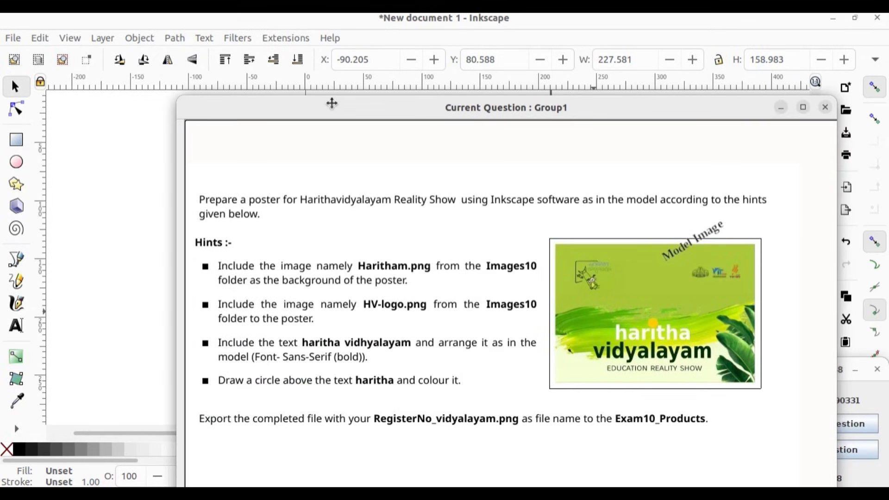
left_click_drag(332, 102, 642, 114)
left_click_drag(538, 100, 604, 106)
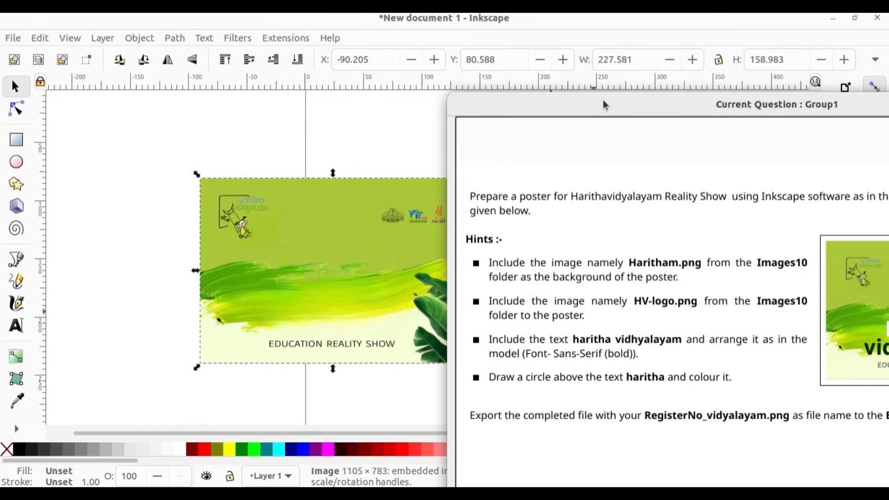
Step: Add the text "haritha" and "vidhyalayam" on two lines over the brush stroke in 30 pt sans-serif, and select the text object
left_click(16, 326)
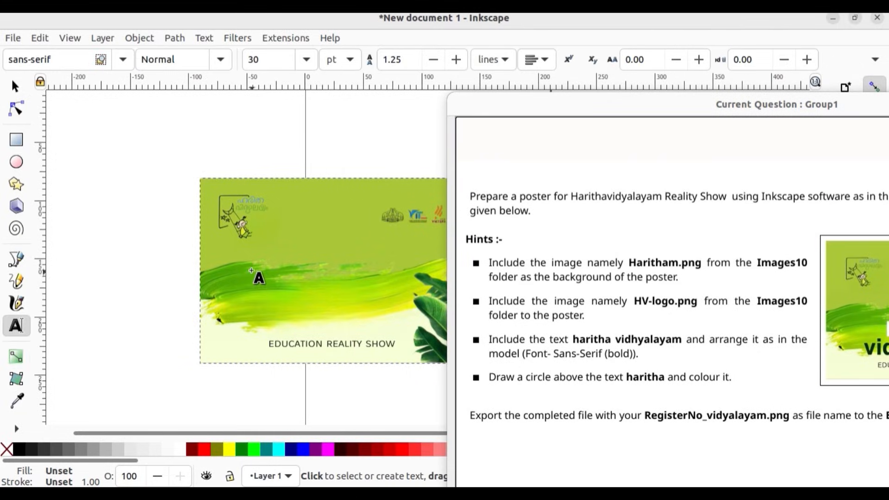
left_click(251, 269)
type("H")
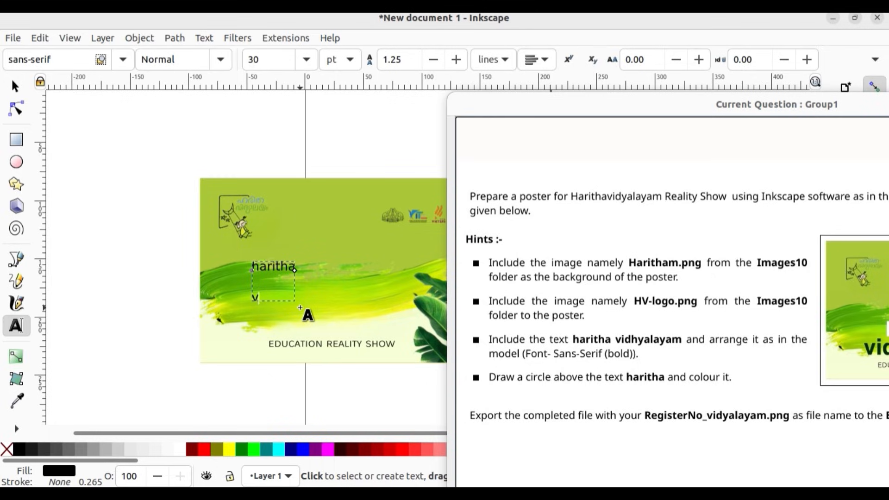
type("dhyalayam")
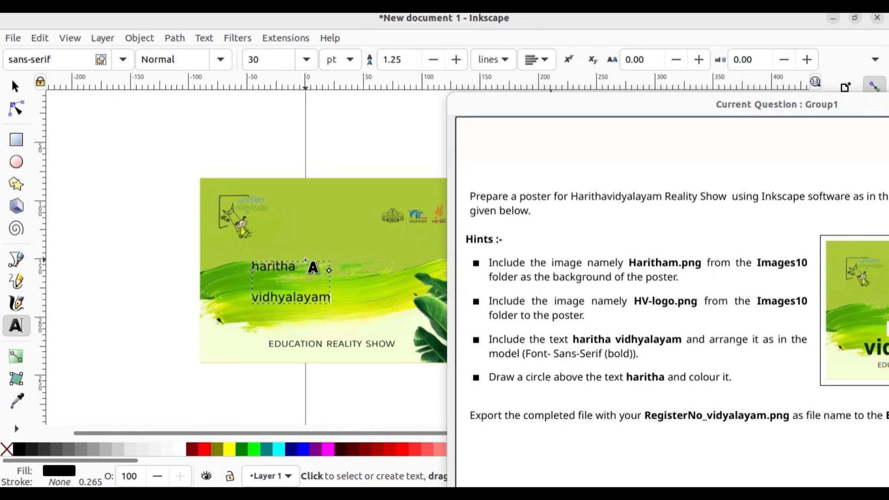
key("Escape")
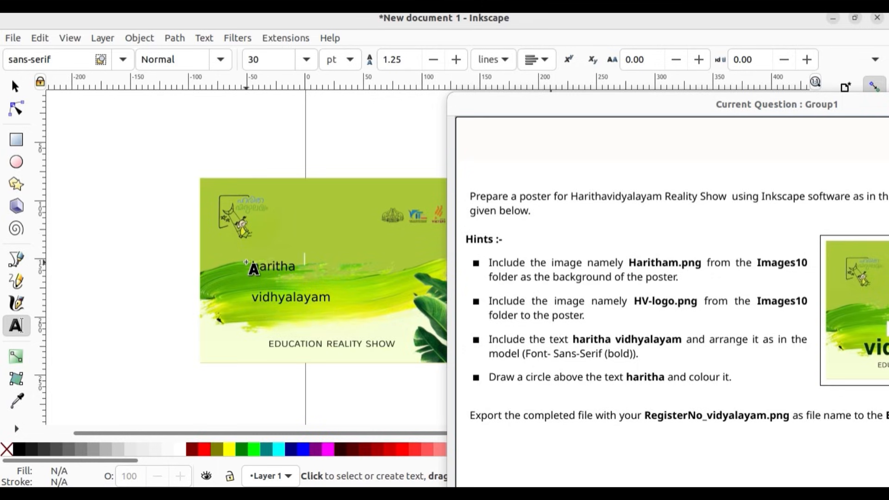
left_click(15, 86)
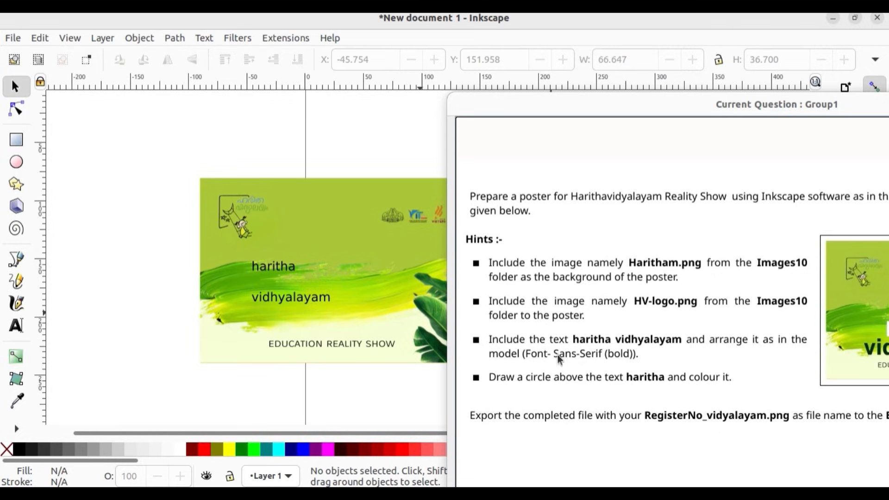
left_click(295, 269)
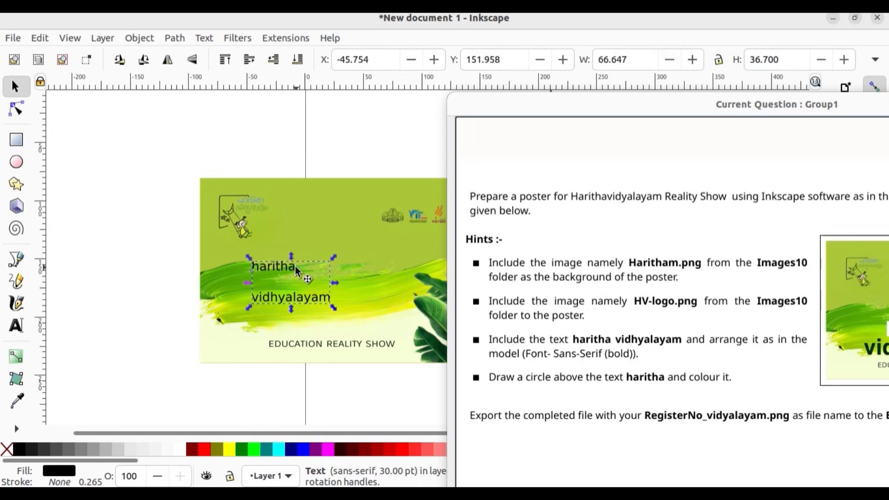
Step: Make both words of the poster text, "haritha" and "vidhyalayam", bold in the sans-serif font
double_click(328, 296)
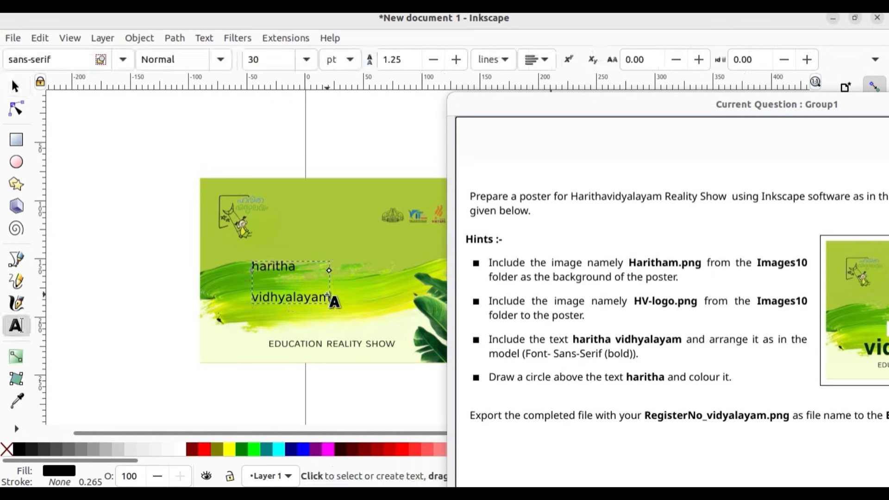
double_click(327, 295)
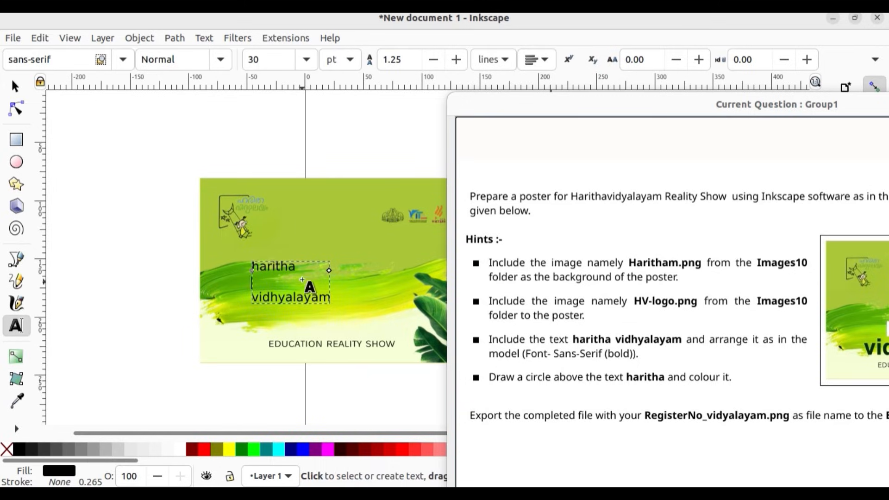
double_click(303, 262)
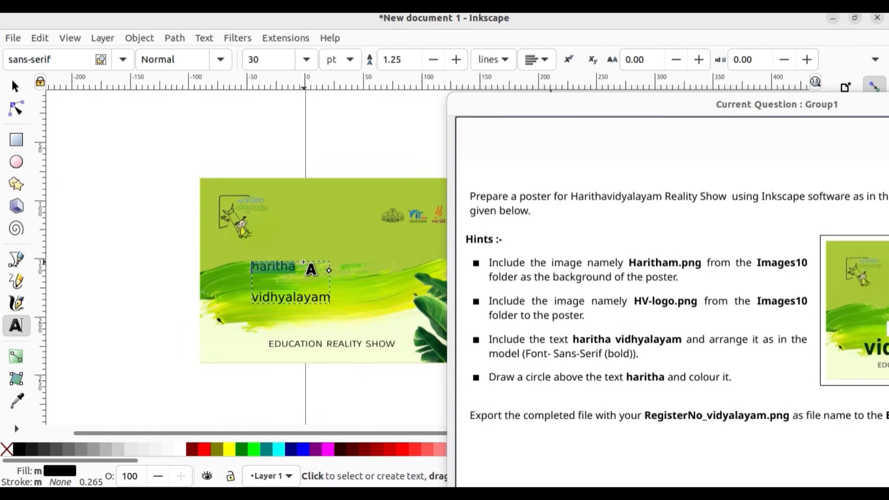
left_click(221, 61)
left_click(176, 119)
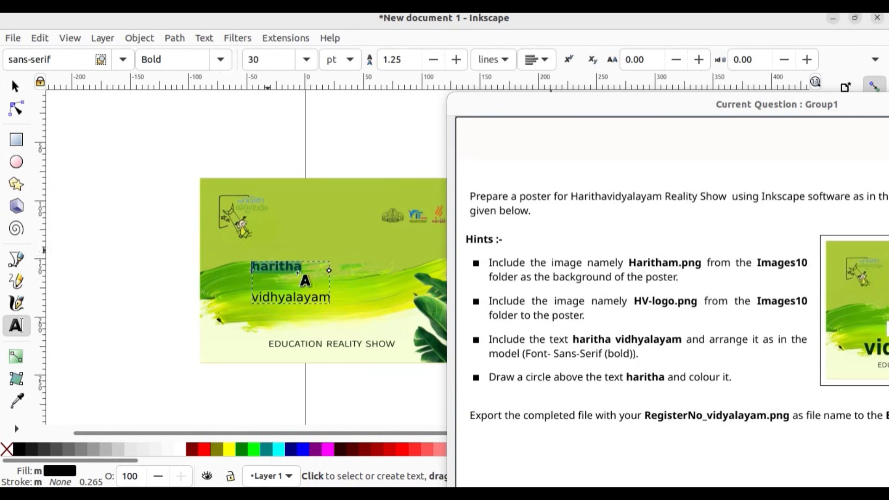
left_click(329, 300)
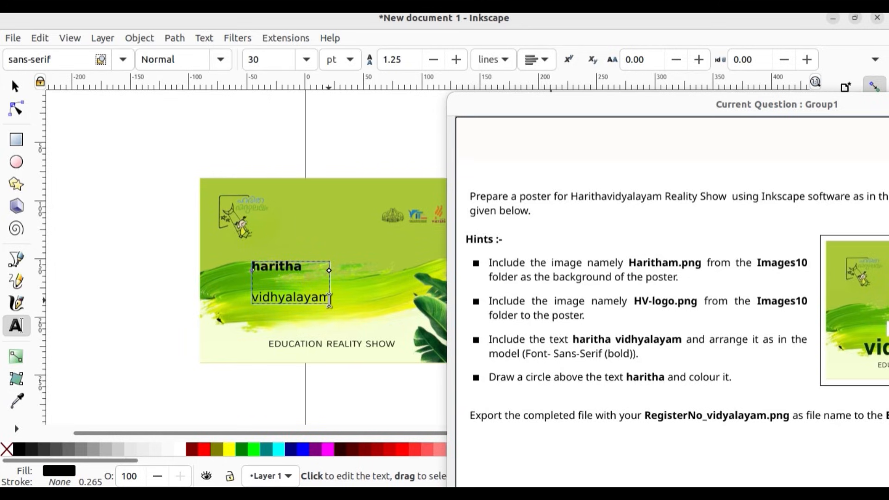
double_click(329, 300)
left_click(221, 60)
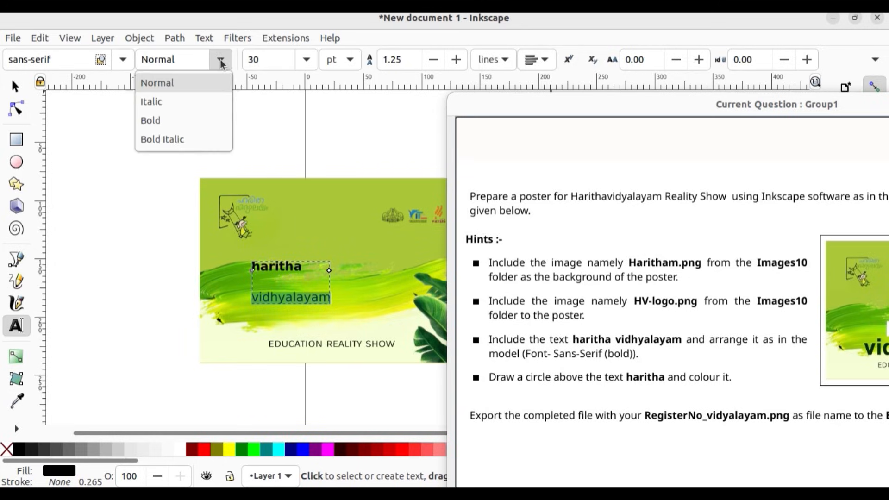
left_click(197, 120)
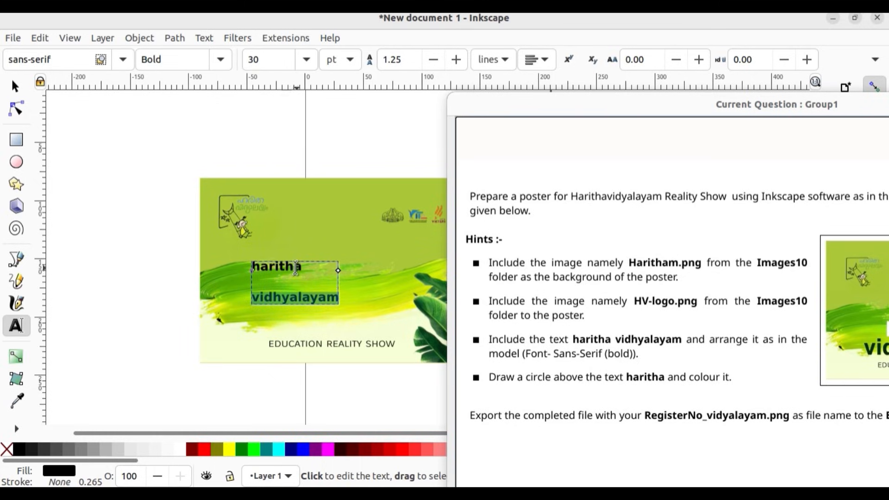
Step: Colour the word "haritha" white and the word "vidhyalayam" green
double_click(300, 268)
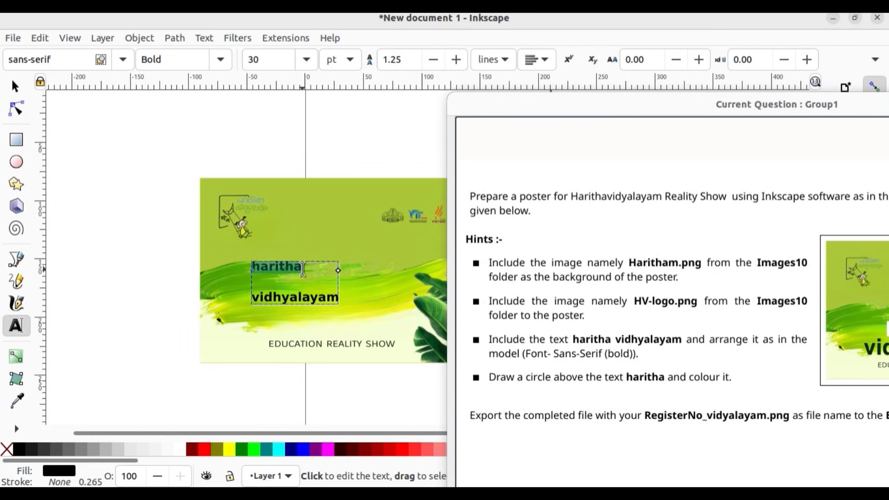
left_click(178, 450)
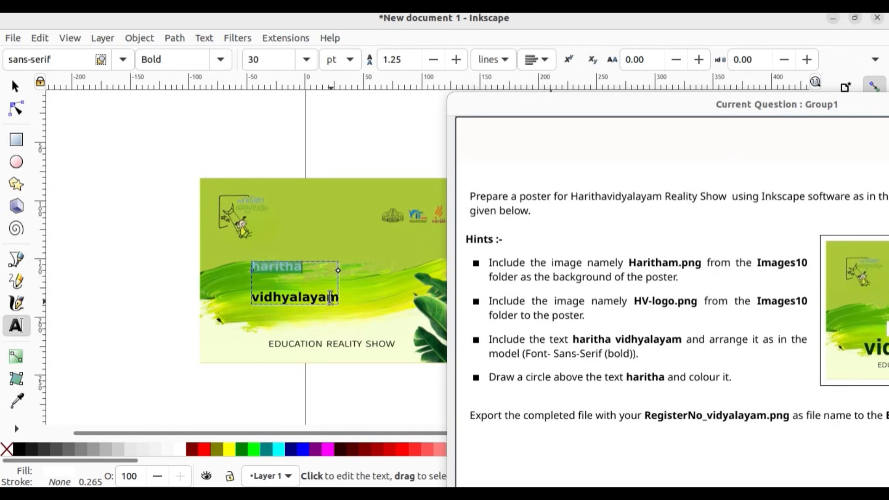
double_click(324, 297)
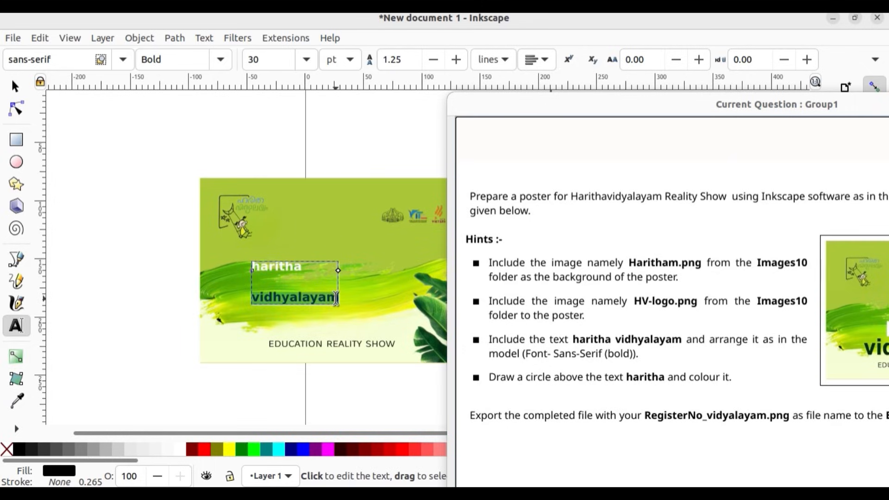
left_click(245, 449)
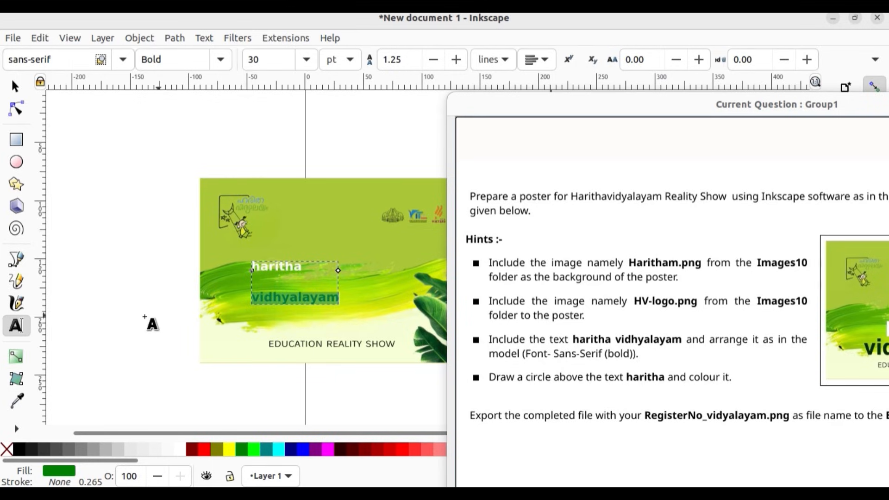
left_click(149, 321)
Step: Enlarge the text object to about 53 pt over the brush stroke and indent the "haritha" line
left_click_drag(530, 103, 668, 152)
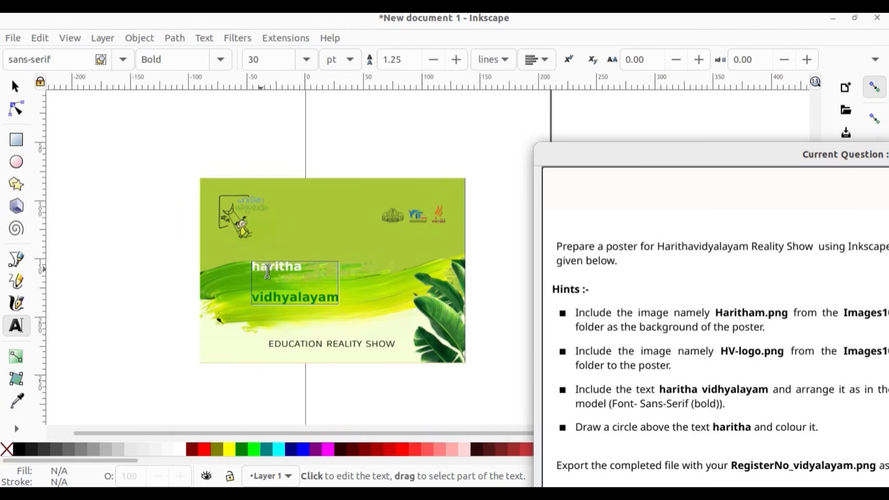
left_click(16, 87)
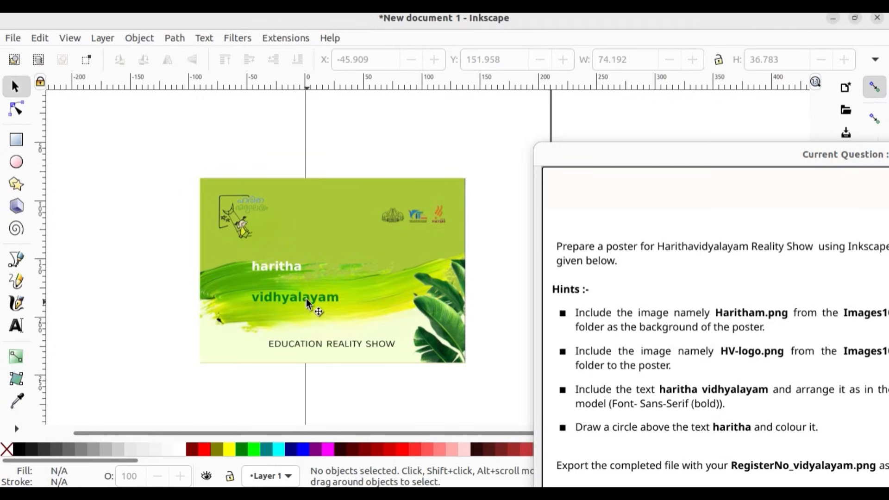
left_click(307, 300)
left_click(308, 300)
double_click(271, 270)
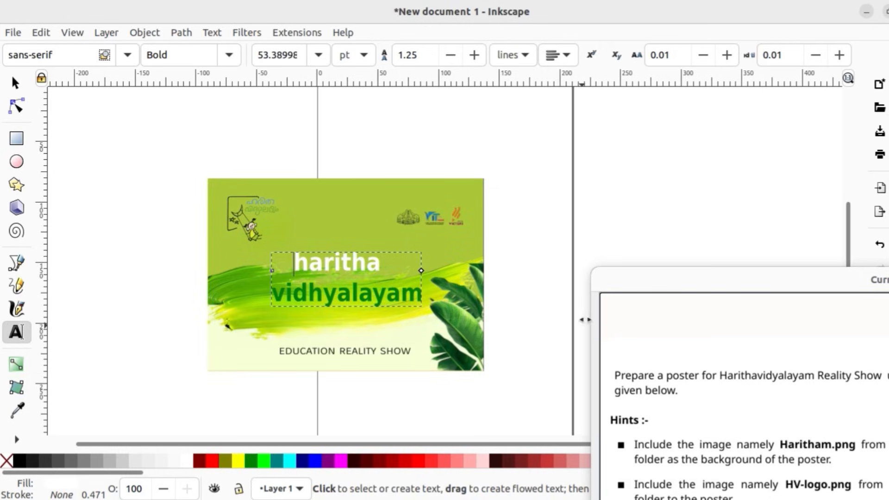
Step: Adjust the leading spaces of the text lines so that "haritha" sits centred above "vidhyalayam"
left_click_drag(693, 278, 609, 203)
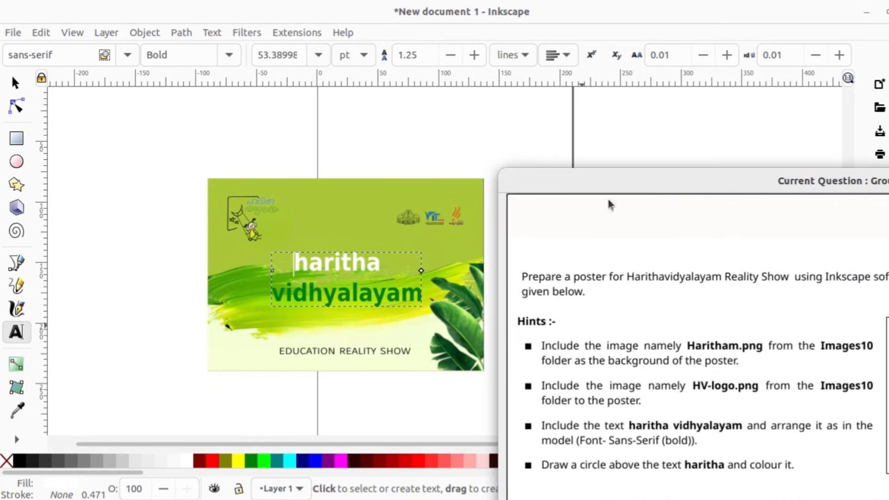
left_click(147, 386)
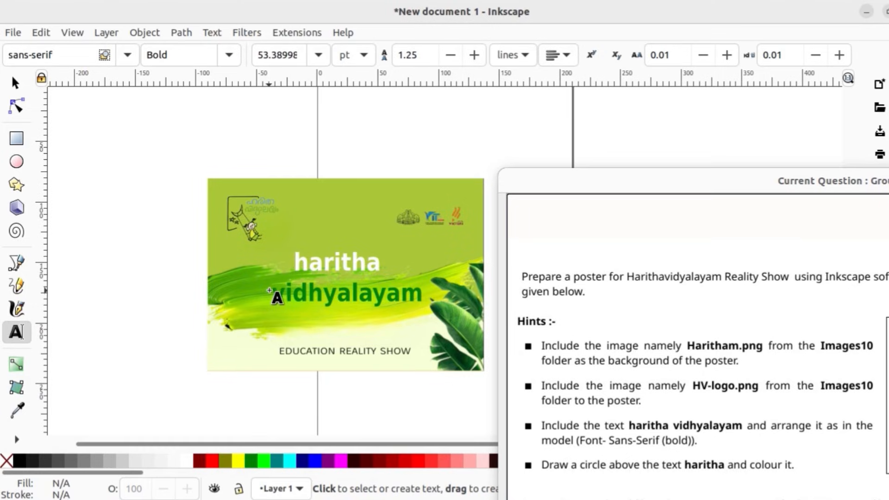
left_click(273, 291)
double_click(273, 291)
left_click(281, 295)
left_click(274, 297)
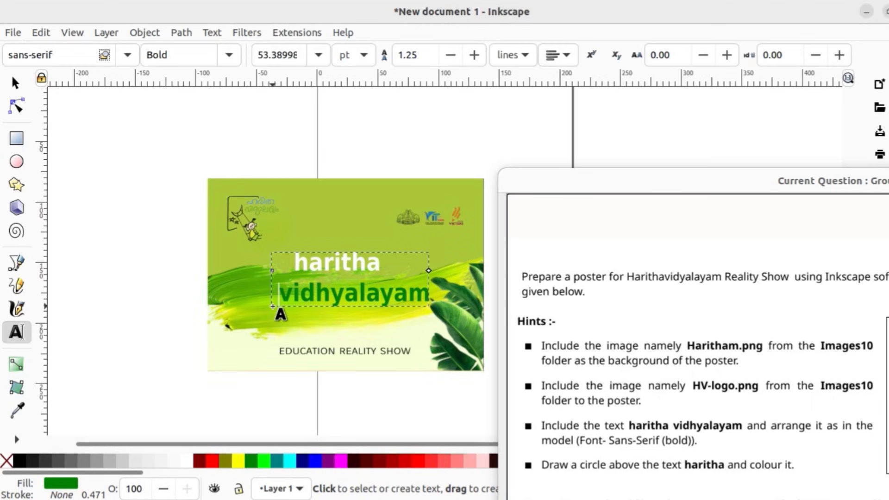
key("BackSpace")
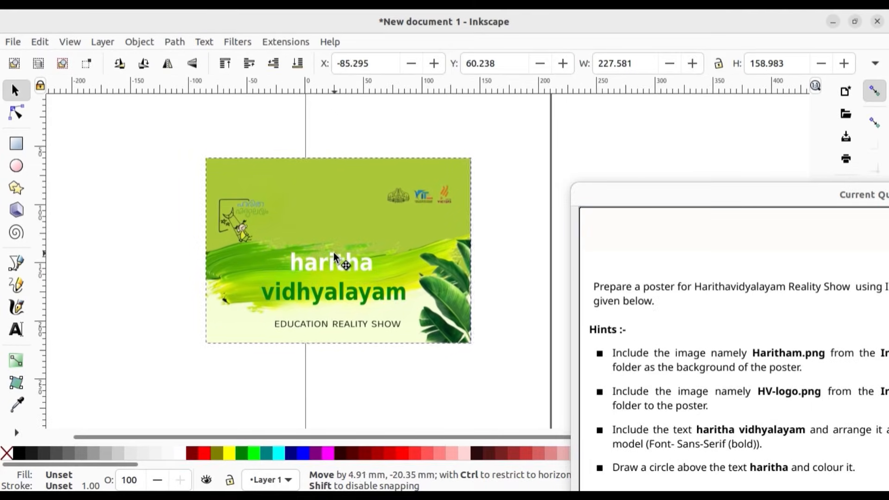
Step: Move the background image up behind the text to about X -86.5, Y 56.5 mm and deselect it
left_click_drag(334, 252, 332, 253)
mouse_move(713, 199)
left_mouse_down()
mouse_move(473, 150)
mouse_move(728, 196)
left_mouse_up()
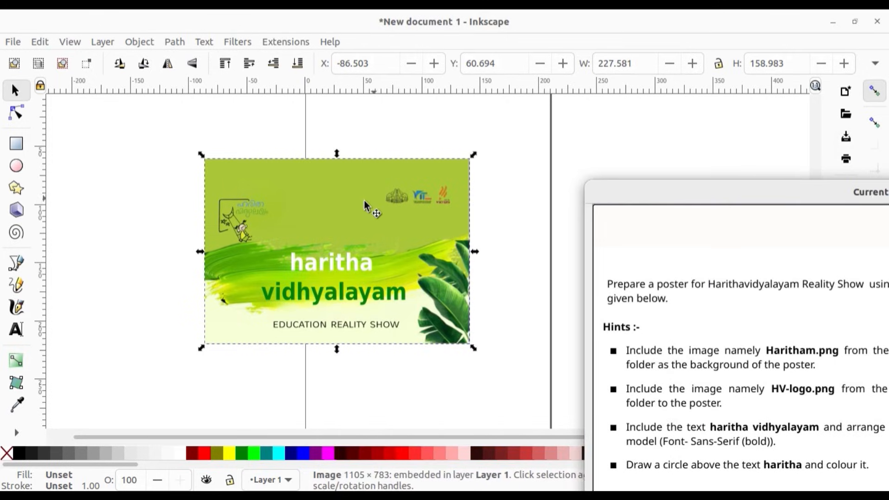
left_click_drag(360, 201, 356, 195)
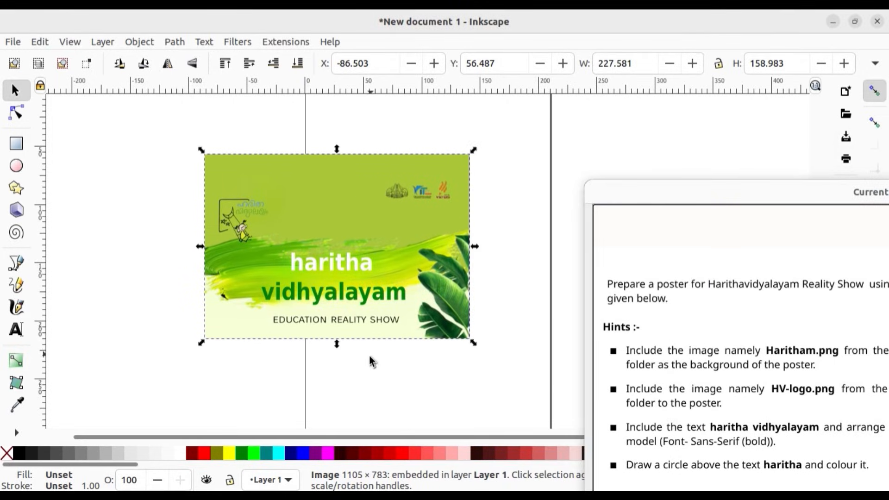
left_click(366, 359)
Step: Draw a yellow circle about 9.6 mm in diameter above the "i" of "haritha"
left_click(16, 168)
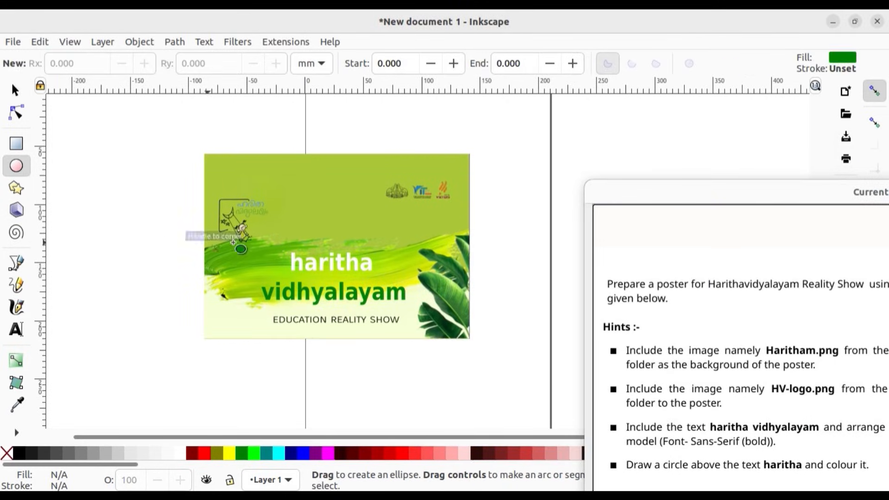
left_click(229, 453)
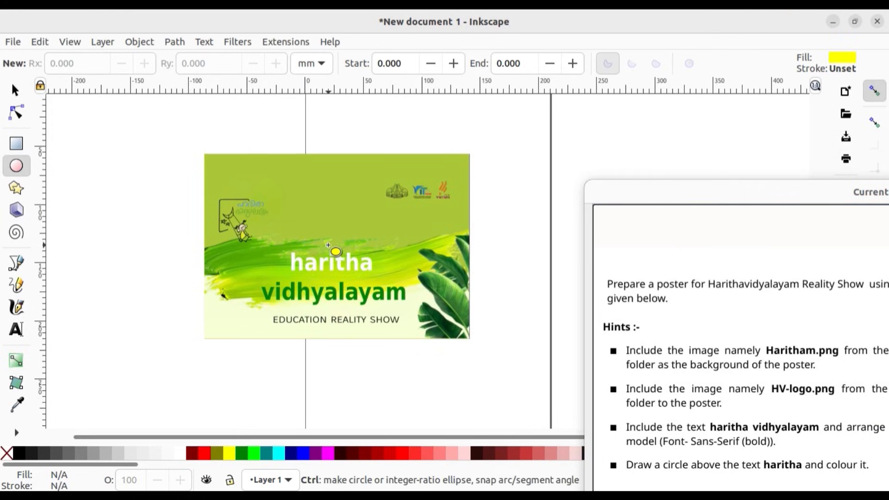
left_click_drag(328, 245, 341, 256)
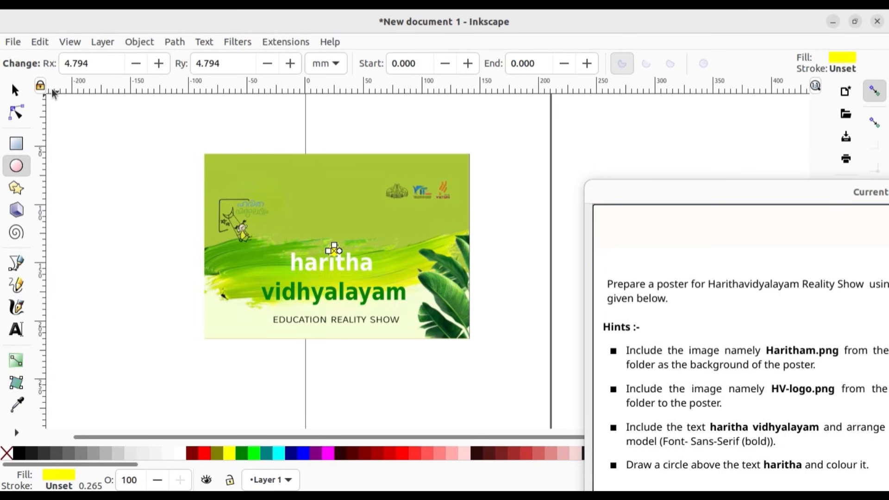
Step: Nudge the yellow circle over the "i" of "haritha" to about X 17.7, Y 134.3 mm and deselect it
left_click(14, 90)
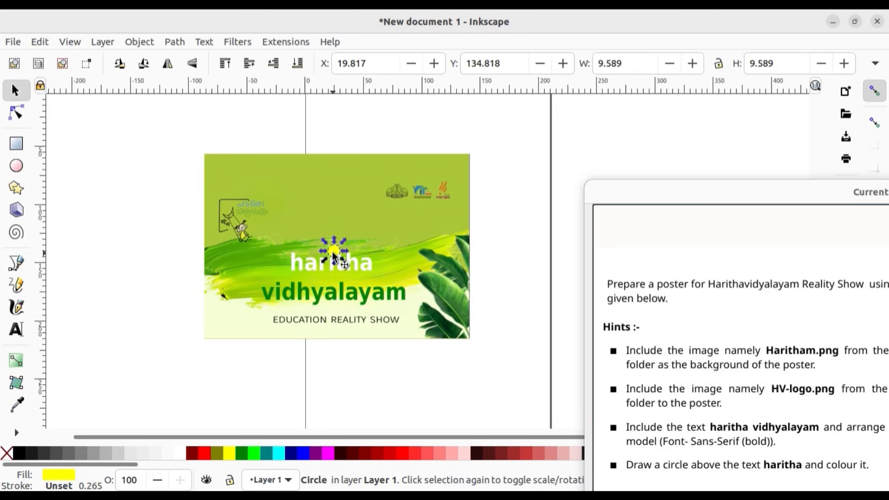
key("Left")
key("Left")
key("Left")
key("Left")
key("Left")
key("Right")
key("Up")
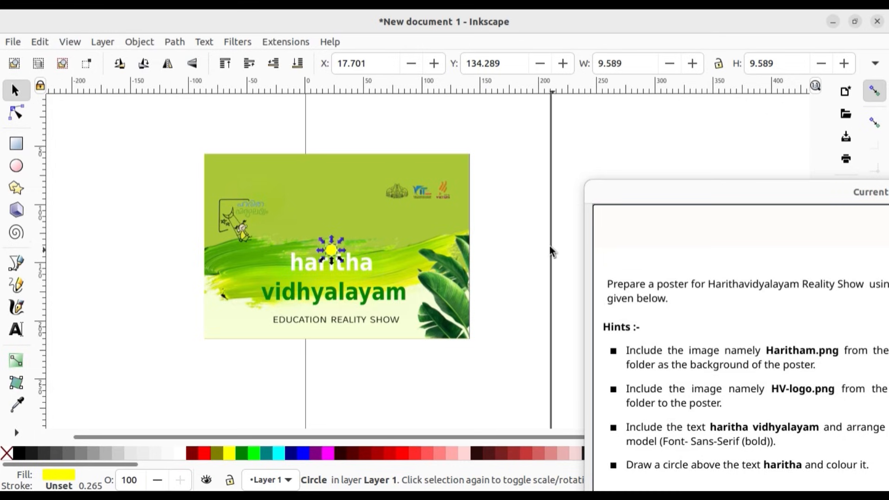
left_click(484, 250)
Step: Group all the poster objects and move the group to about X -88.1, Y 46.7 mm
left_click_drag(745, 191, 786, 207)
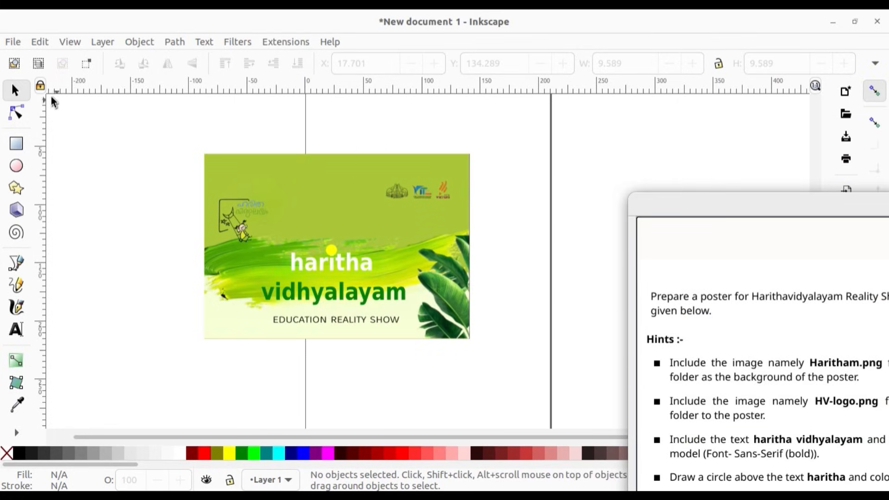
left_click_drag(168, 130, 585, 400)
key("ctrl+g")
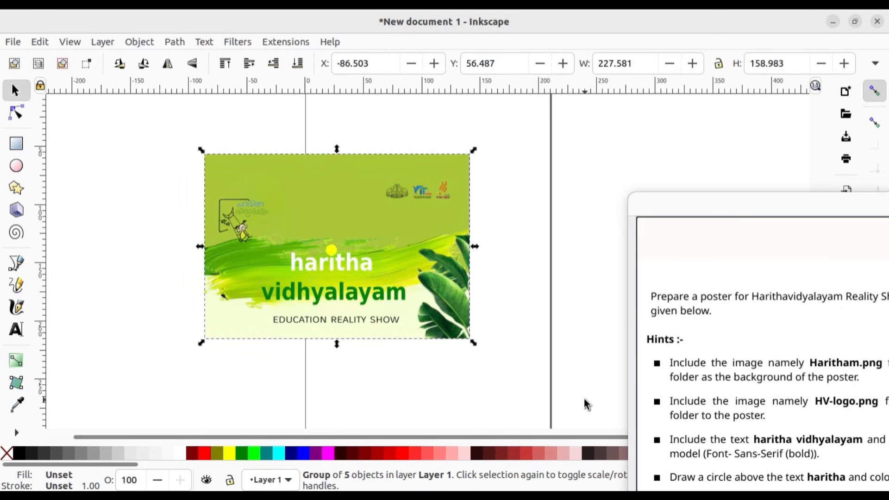
left_click_drag(387, 262, 383, 244)
left_click(784, 200)
left_click_drag(784, 199, 787, 100)
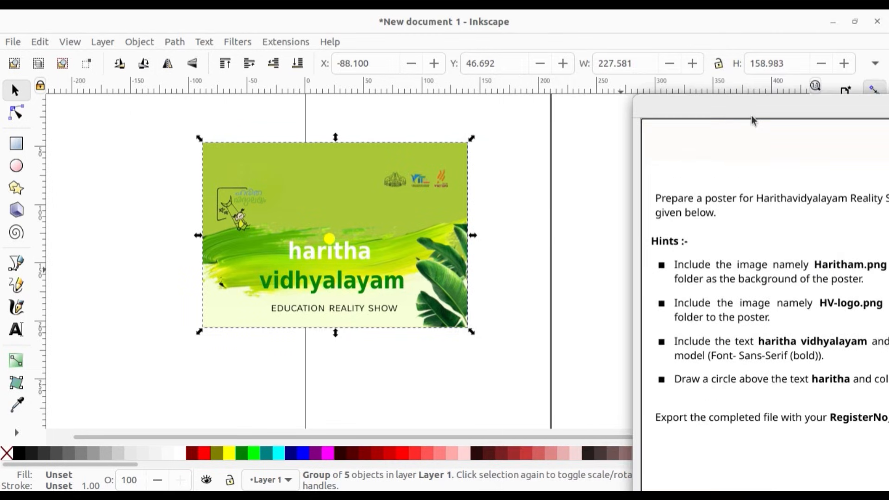
Step: Resize the page to the selected poster group with zero margins in the document properties
left_click(13, 42)
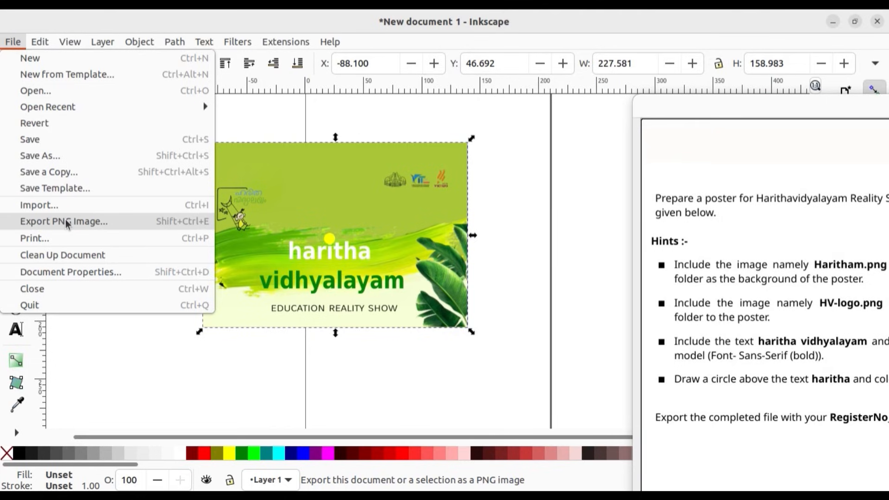
left_click(69, 271)
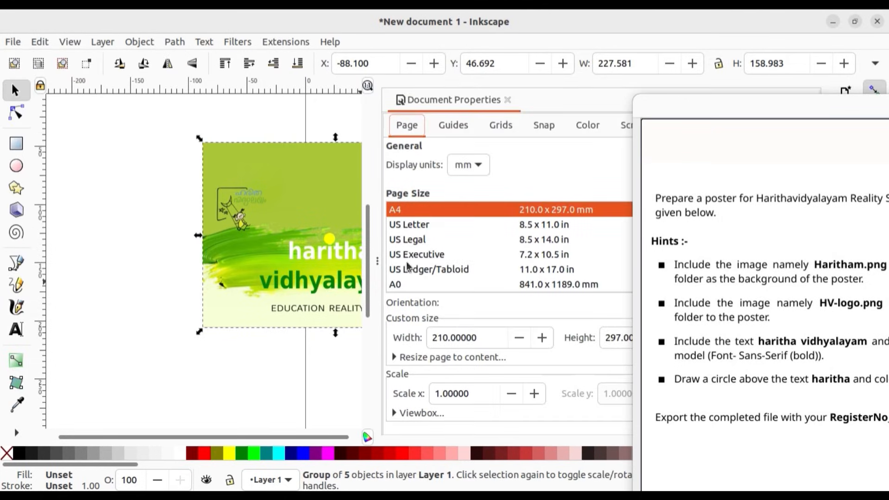
left_click_drag(660, 114, 810, 241)
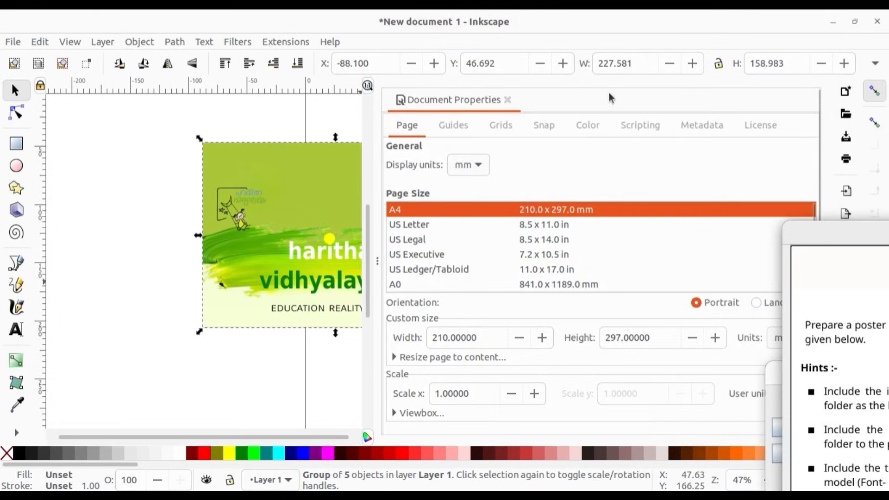
left_click(459, 358)
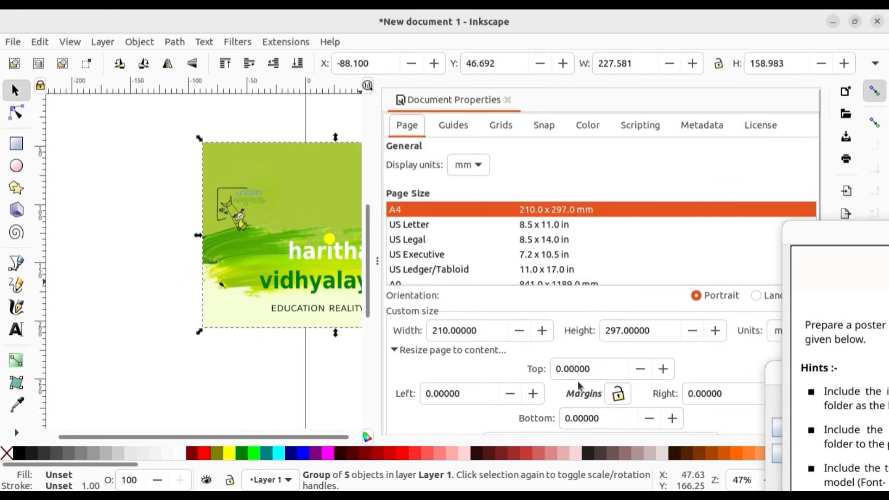
scroll(577, 381, "down", 3)
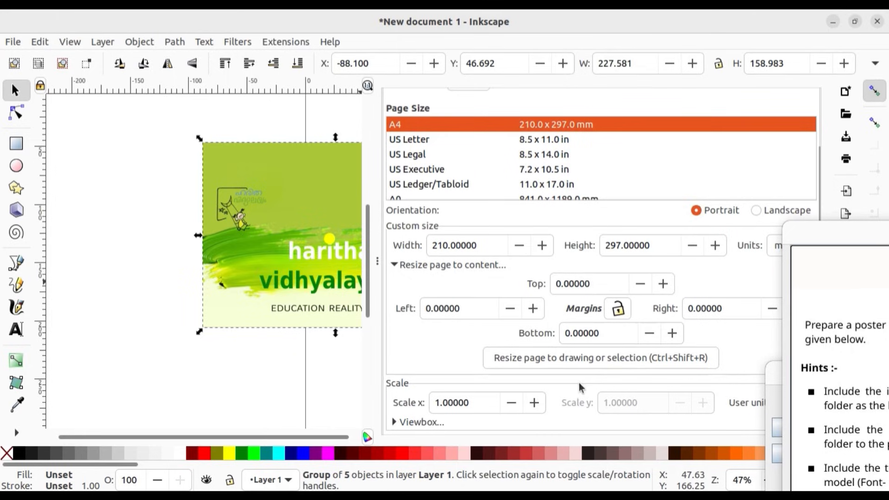
left_click(626, 356)
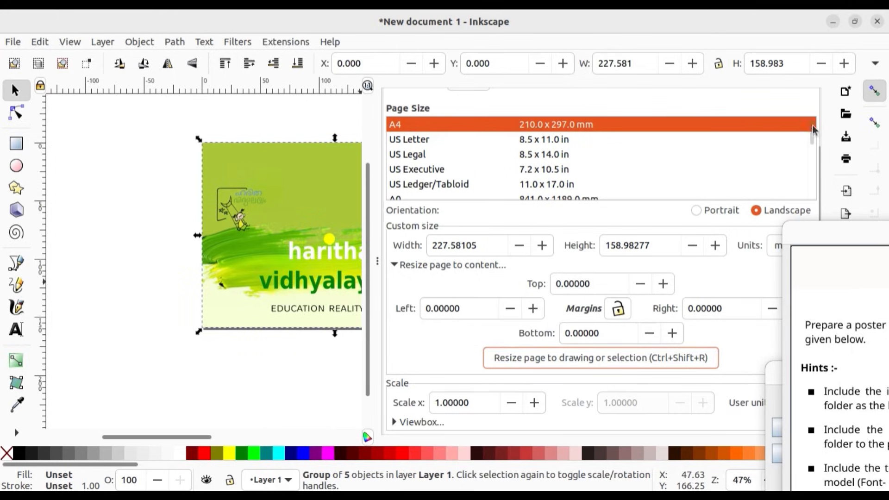
left_click(377, 262)
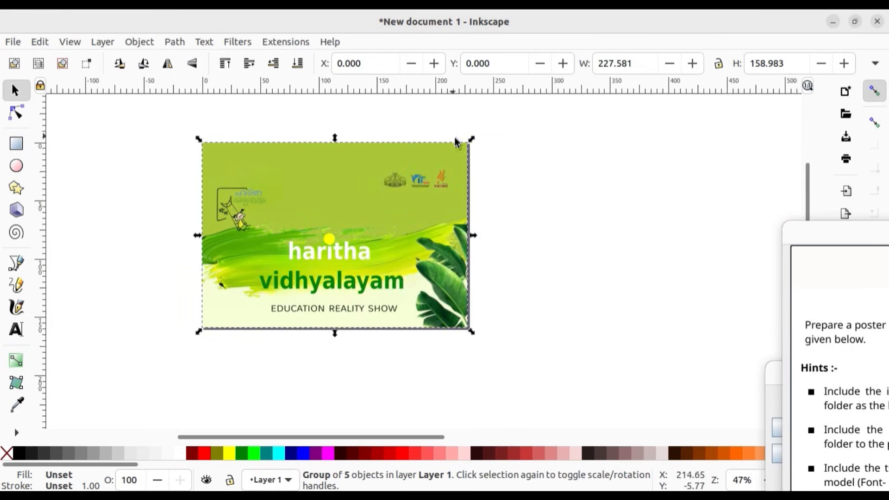
Step: Export the selected poster group as 123.png to the Exam10_Products folder
left_click(12, 43)
left_click(62, 220)
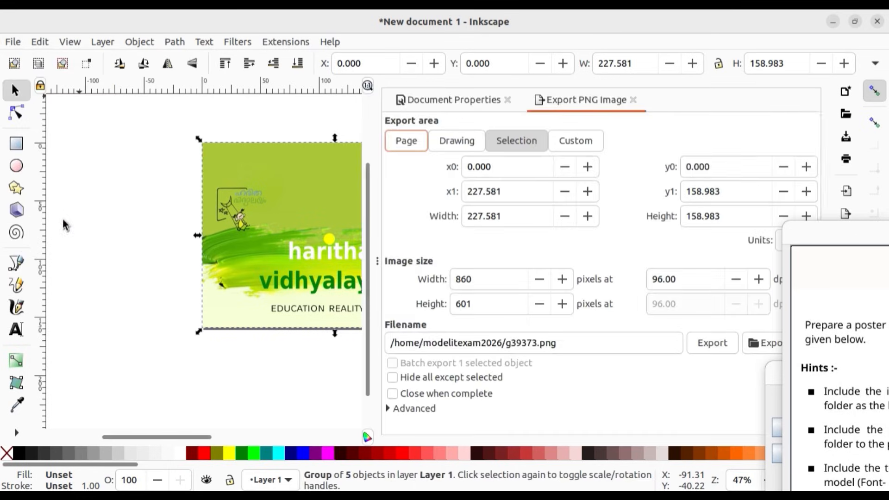
left_click(774, 347)
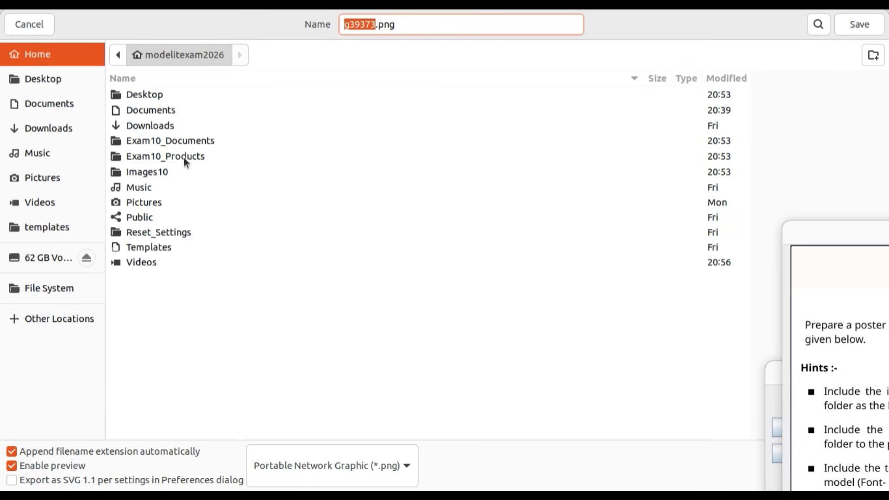
double_click(184, 157)
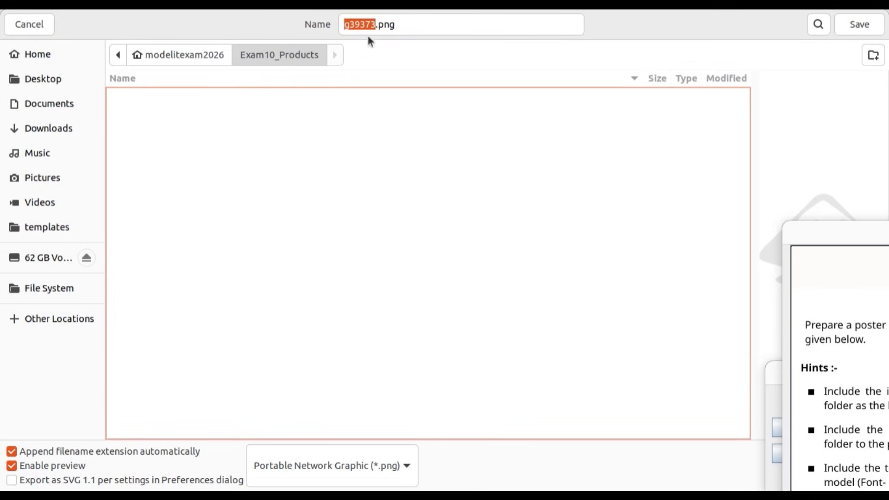
left_click(373, 23)
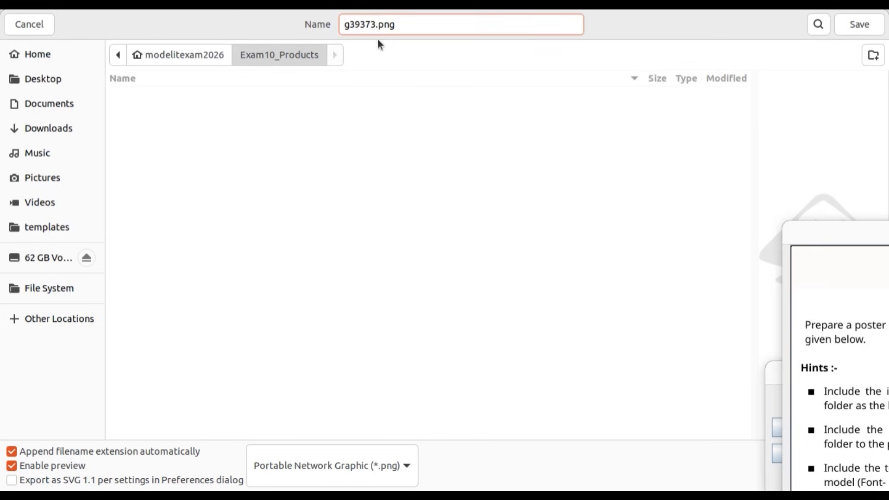
key("BackSpace")
key("BackSpace")
key("BackSpace")
key("BackSpace")
key("BackSpace")
key("BackSpace")
type("1")
left_click(859, 24)
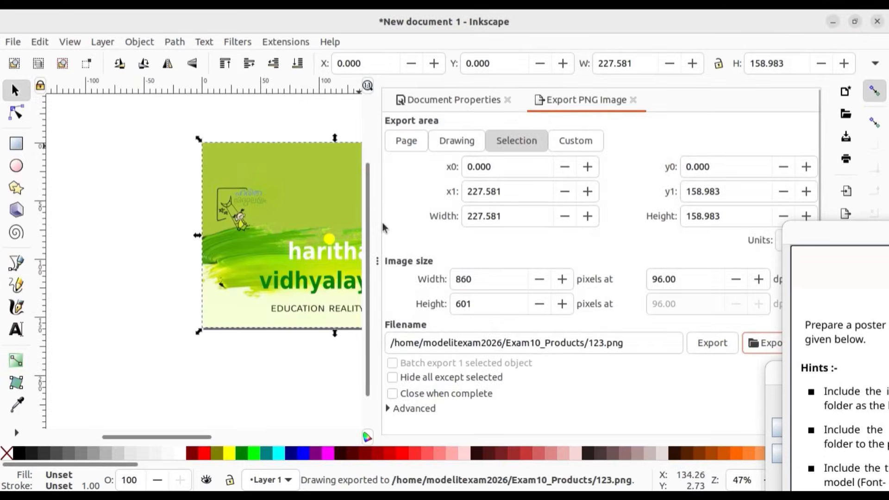
Step: Hide the export settings and close the poster document
left_click(378, 262)
left_click(876, 21)
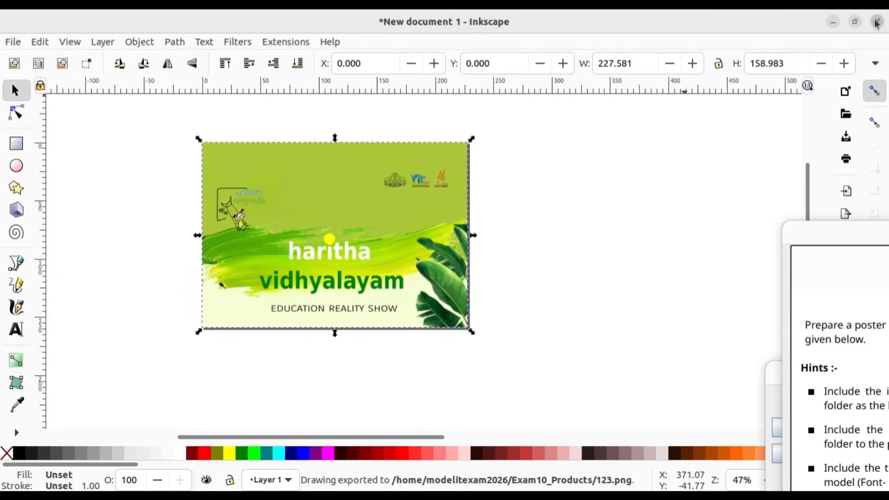
left_click(326, 310)
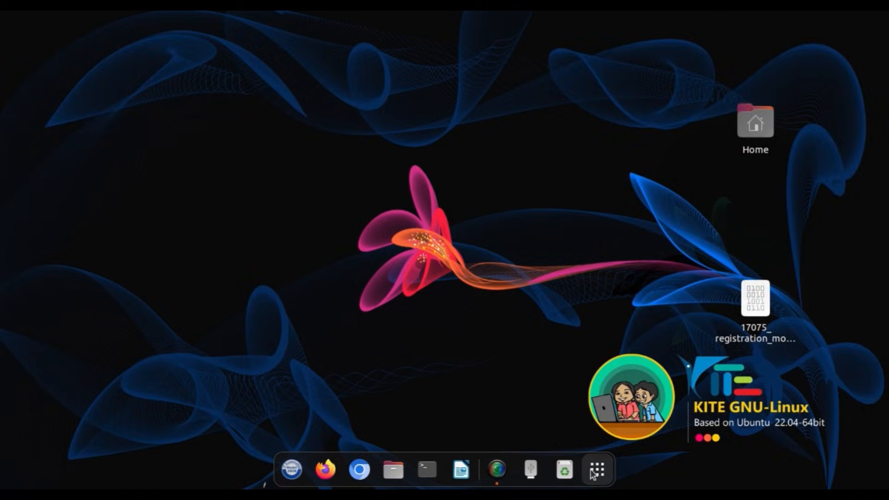
Step: Find and launch Inkscape, keep the default setup and create a new document
left_click(597, 470)
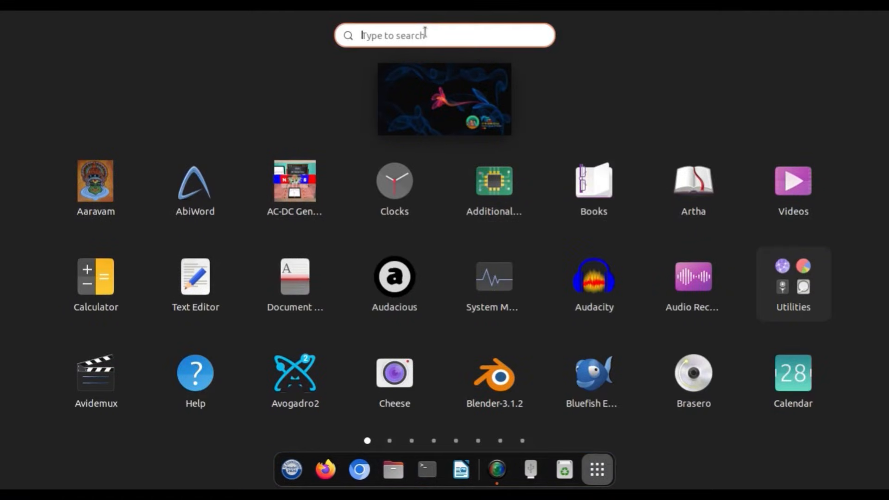
type("in")
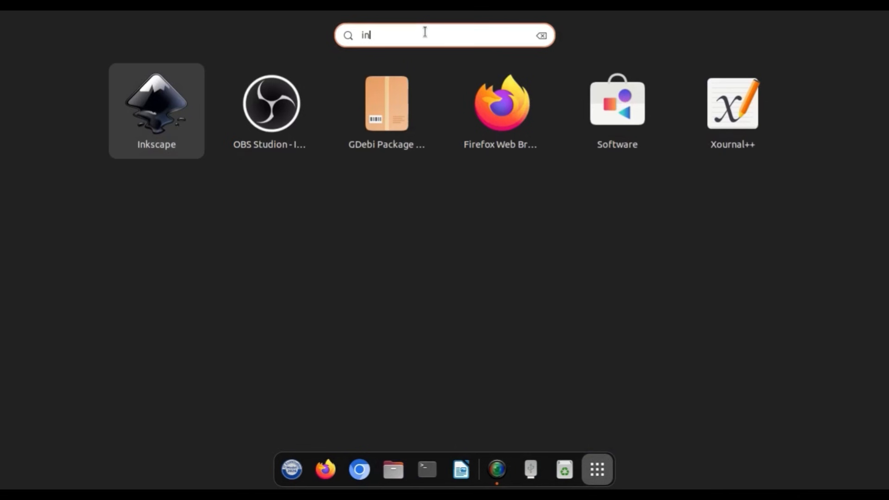
left_click(187, 98)
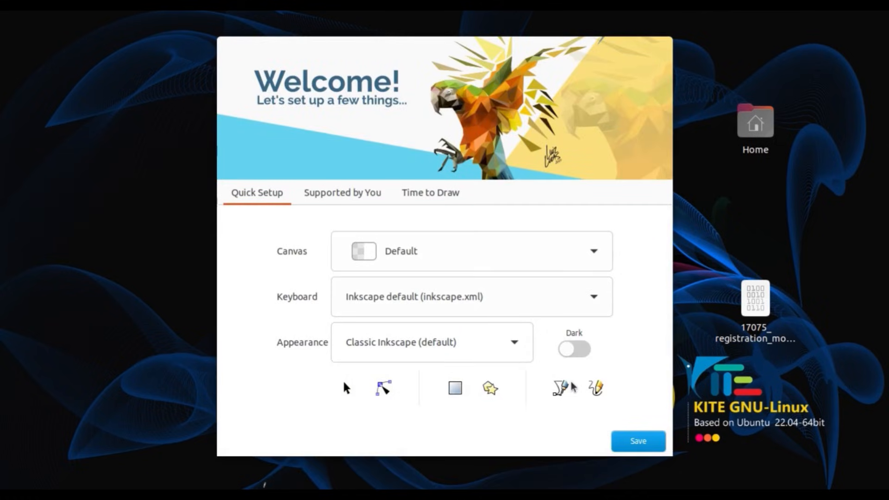
left_click(647, 442)
left_click(648, 440)
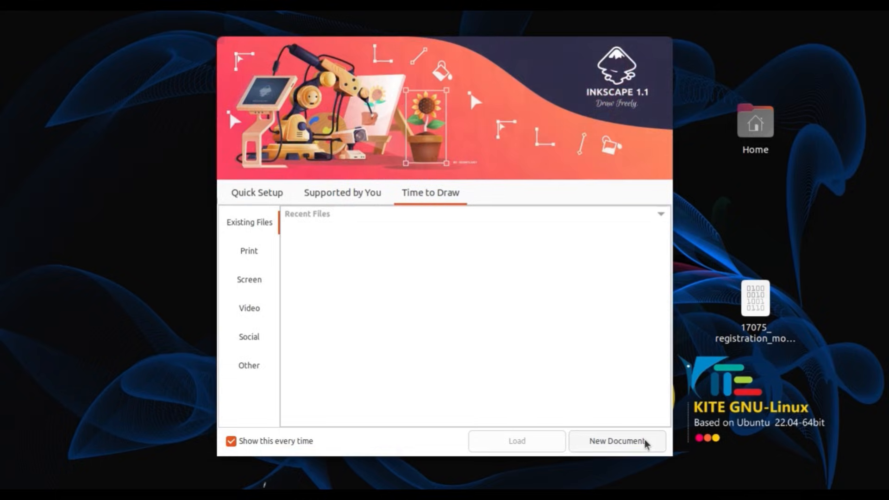
left_click(644, 440)
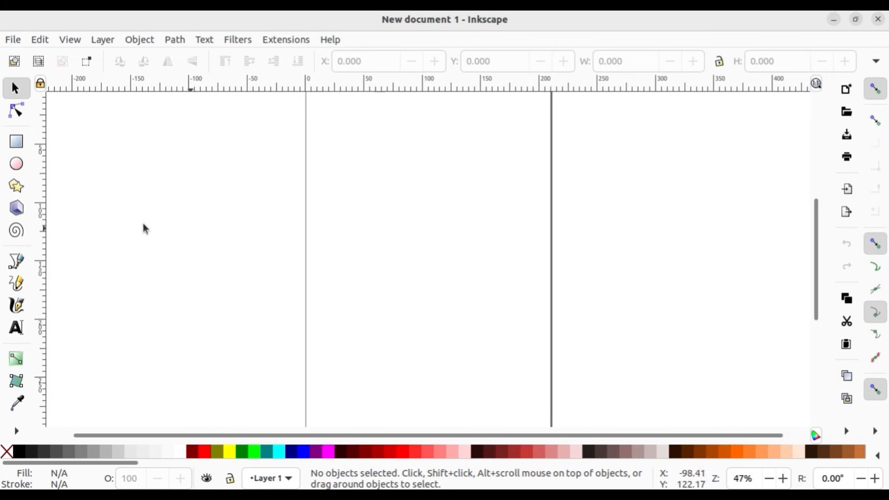
Step: Draw a rectangle about 365 × 93 mm across the page as the name board background
left_click(16, 141)
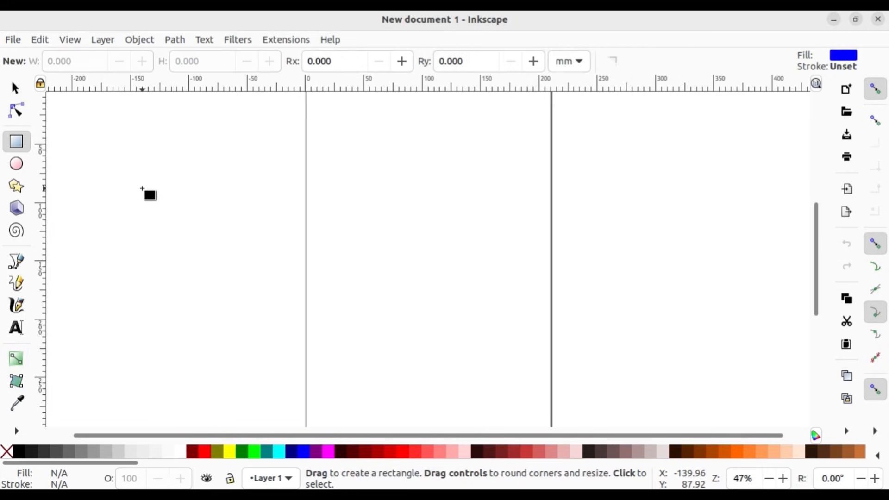
left_click_drag(143, 185, 569, 292)
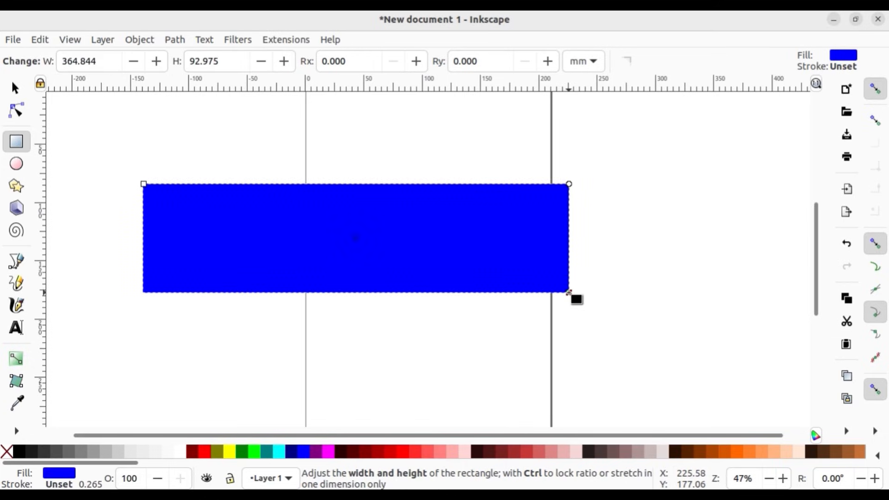
left_click(14, 88)
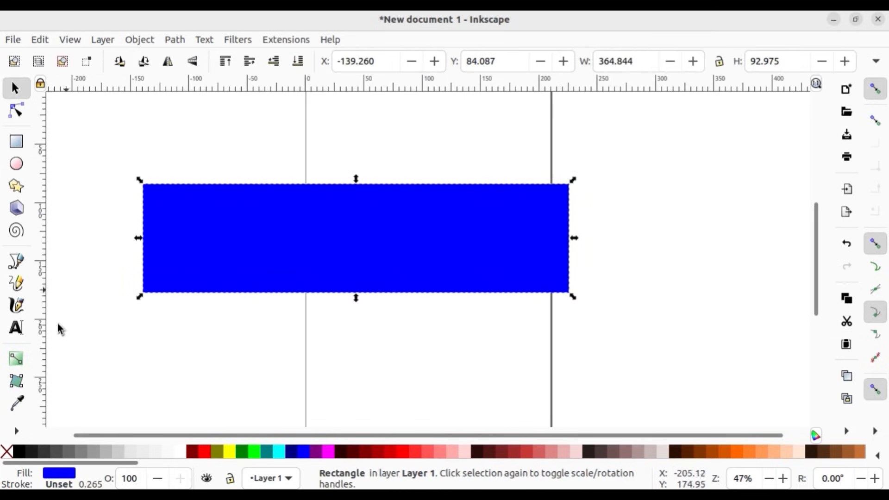
Step: Fill the background rectangle with medium grey and give it a black stroke
left_click(82, 459)
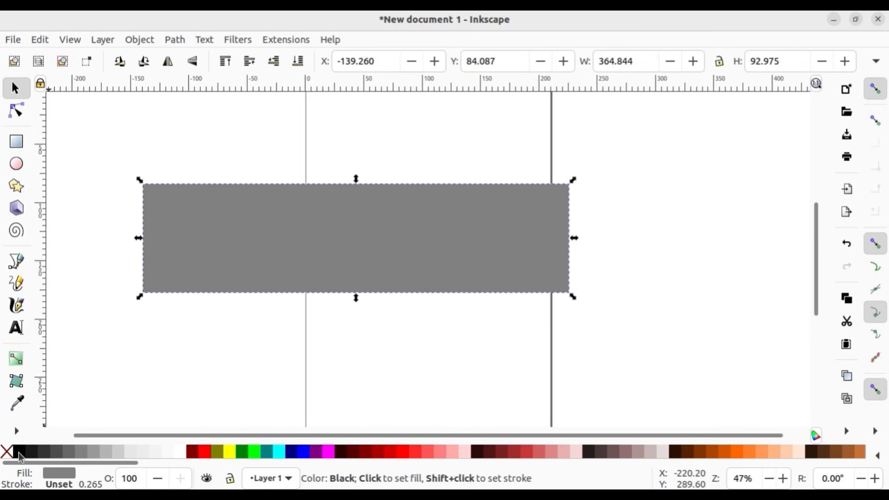
key("shift")
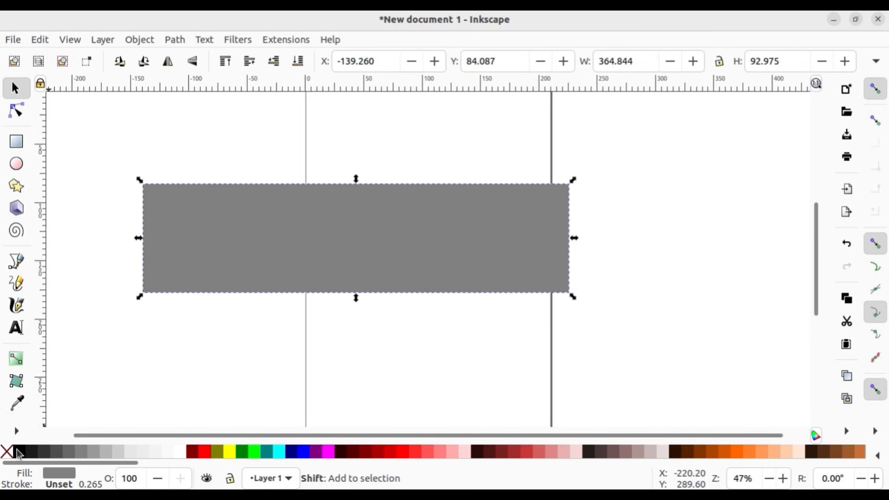
left_click(18, 452, "shift")
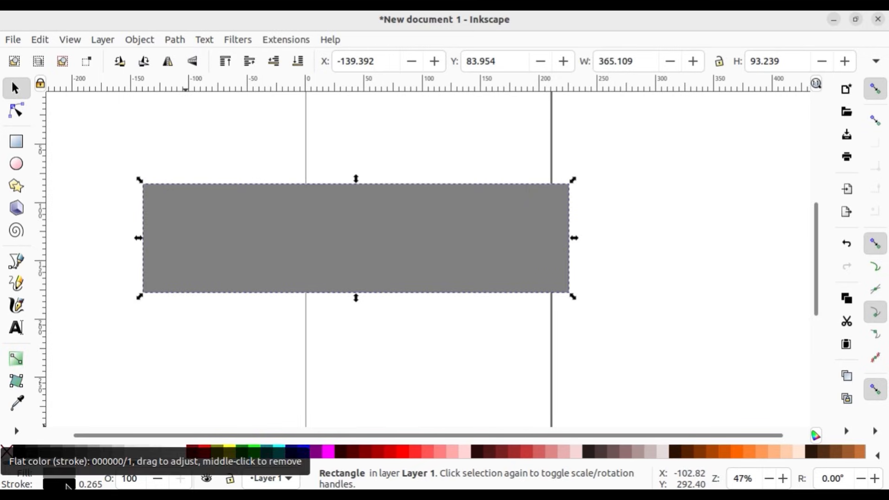
right_click(68, 486)
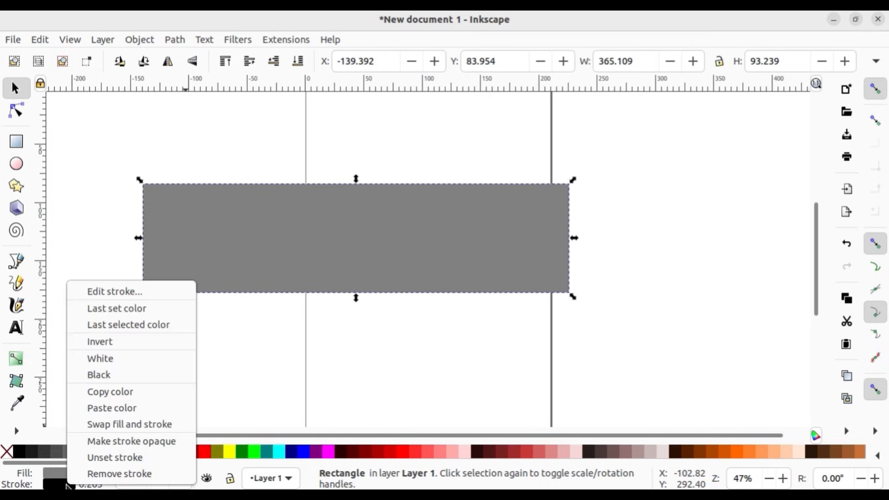
left_click(98, 241)
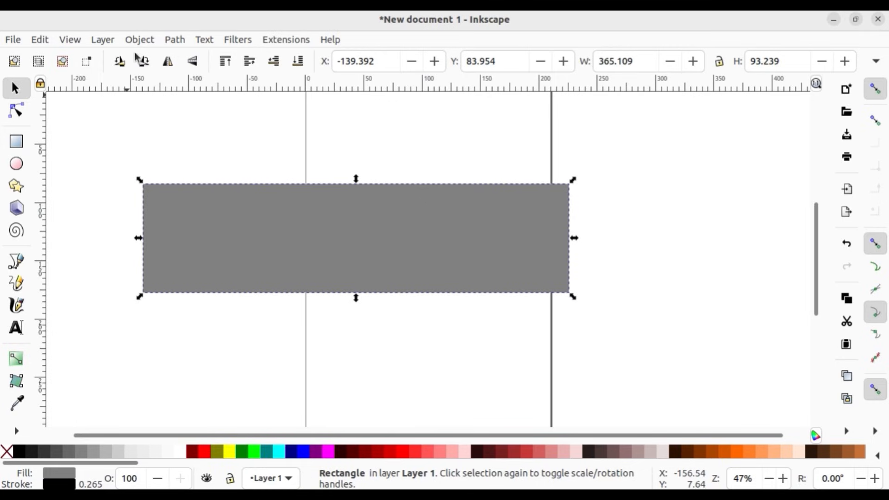
left_click(139, 39)
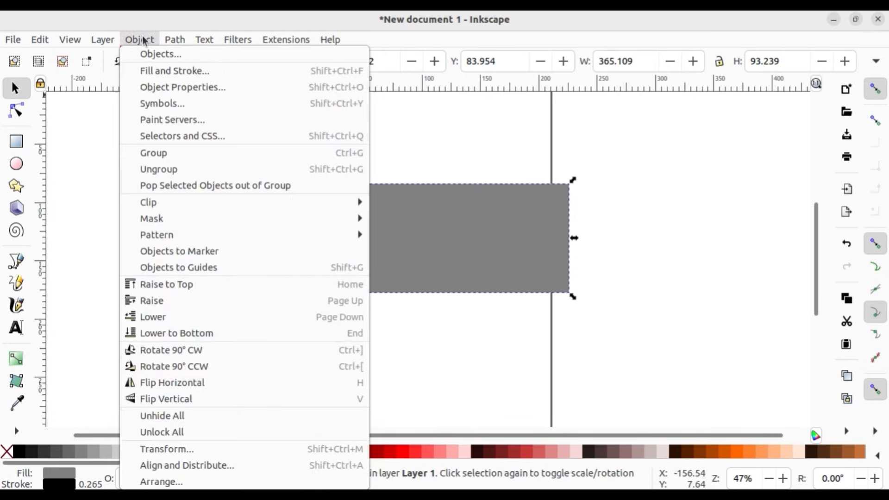
left_click(86, 149)
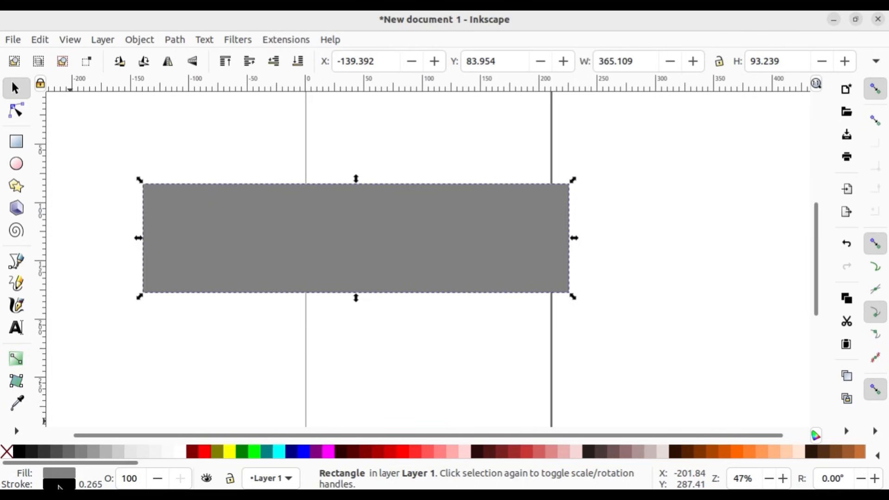
Step: Set the background rectangle's stroke width to 1 mm, then hide the stroke settings and deselect the rectangle
left_click(59, 485)
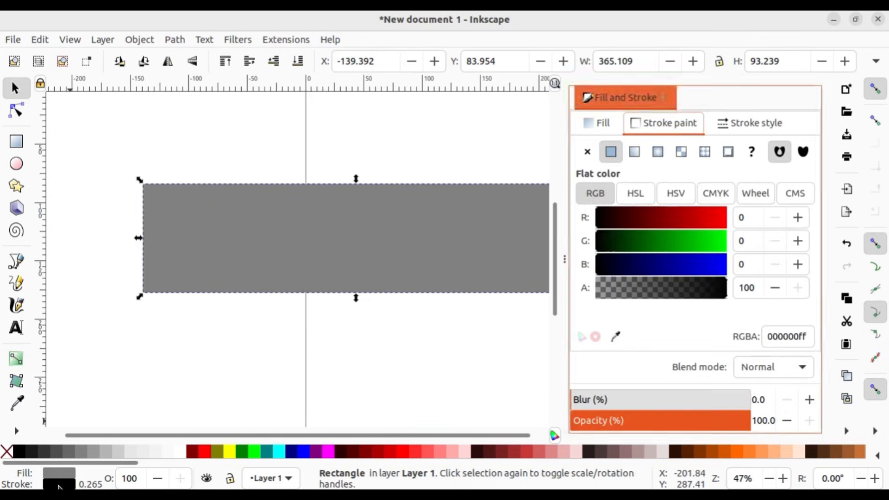
left_click(754, 122)
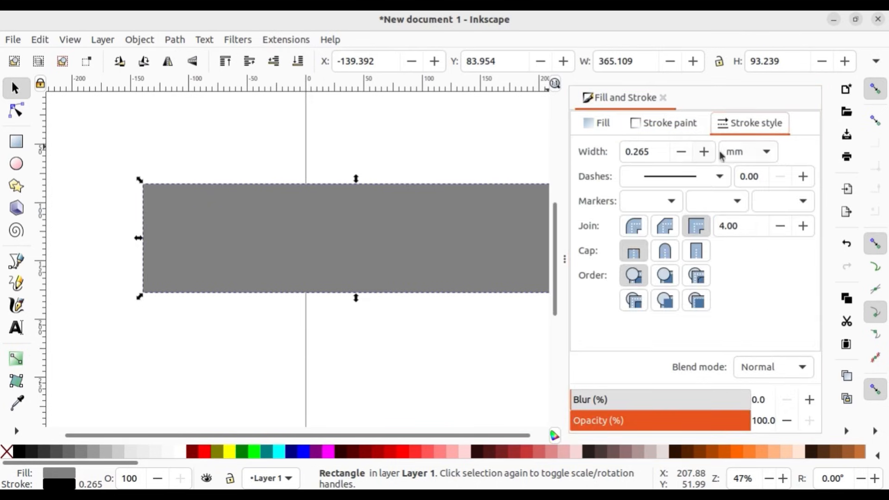
left_click(659, 151)
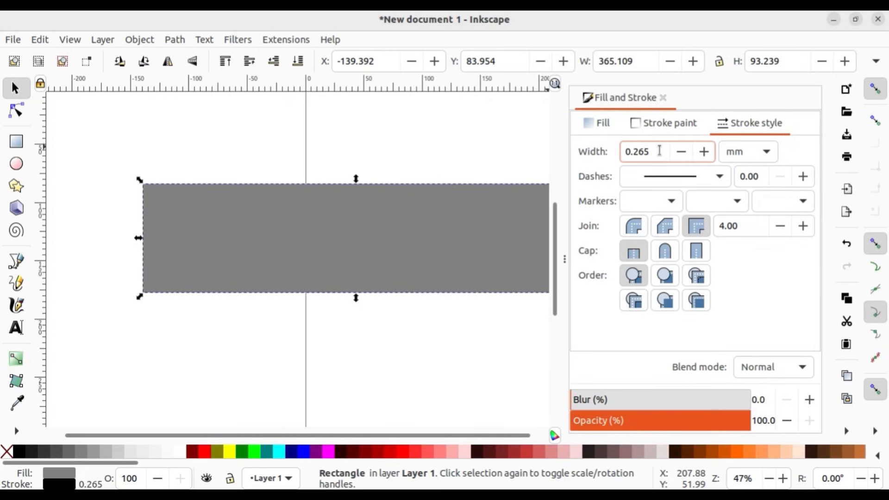
key("BackSpace")
key("BackSpace")
key("BackSpace")
key("BackSpace")
key("BackSpace")
type("1")
key("Return")
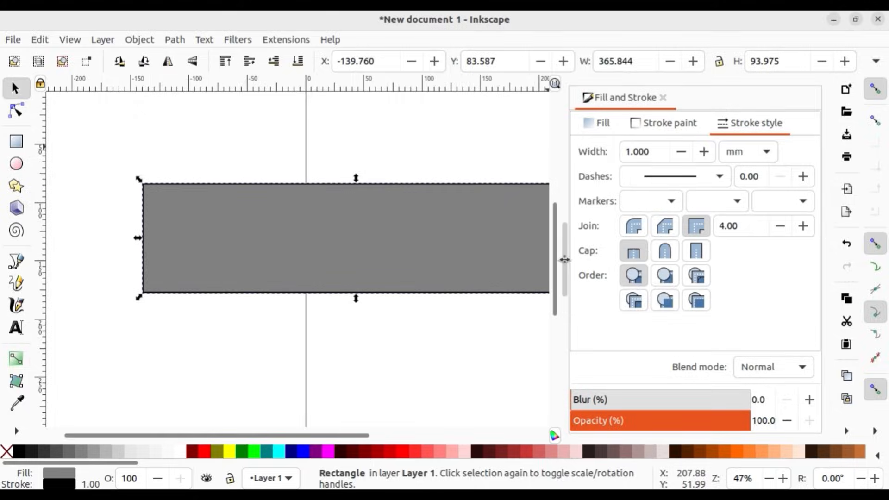
left_click(564, 260)
left_click(503, 157)
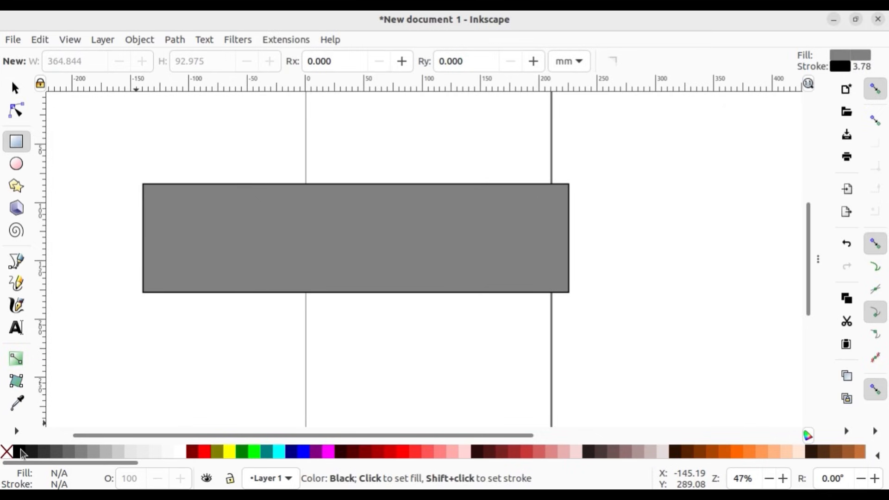
Step: Draw a black rectangle about 187.5 × 84.2 mm over the left half of the board and nudge it to about X -136.6, Y 87.3 mm
mouse_move(20, 451)
left_mouse_down()
mouse_move(135, 243)
mouse_move(149, 192)
mouse_move(164, 285)
mouse_move(374, 281)
mouse_move(363, 282)
left_mouse_up()
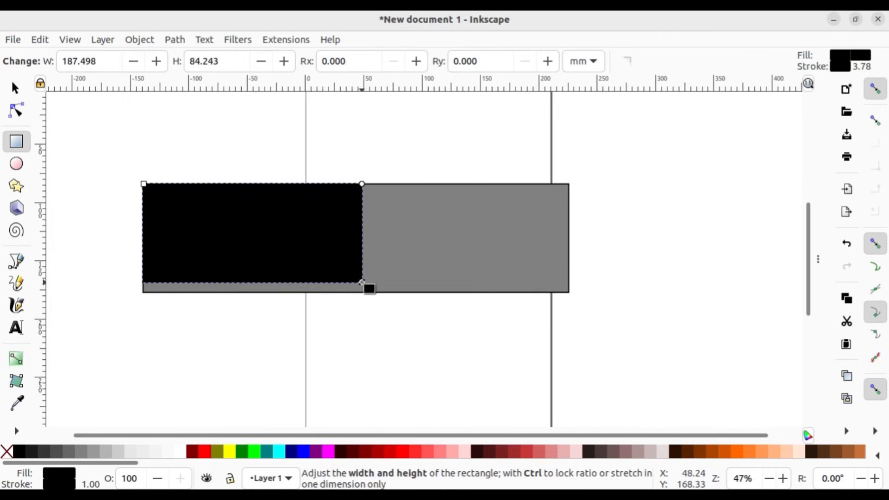
left_click(14, 87)
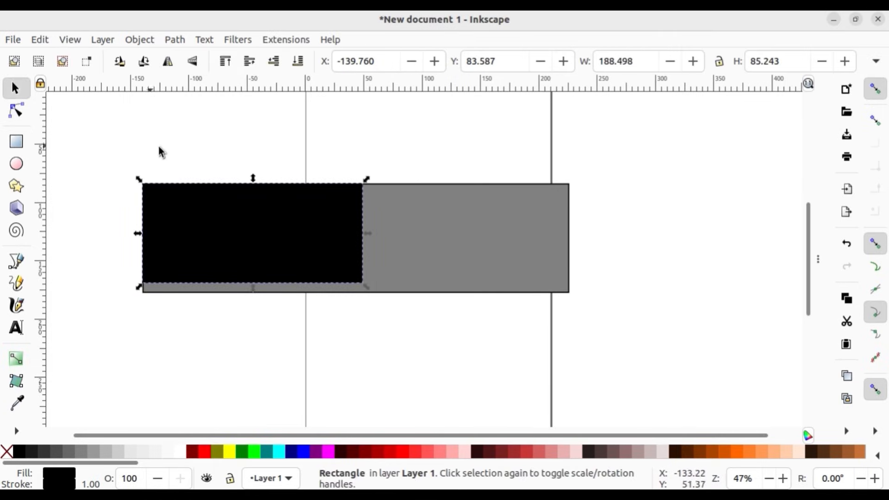
key("Down")
key("Down")
key("Down")
key("Down")
key("Down")
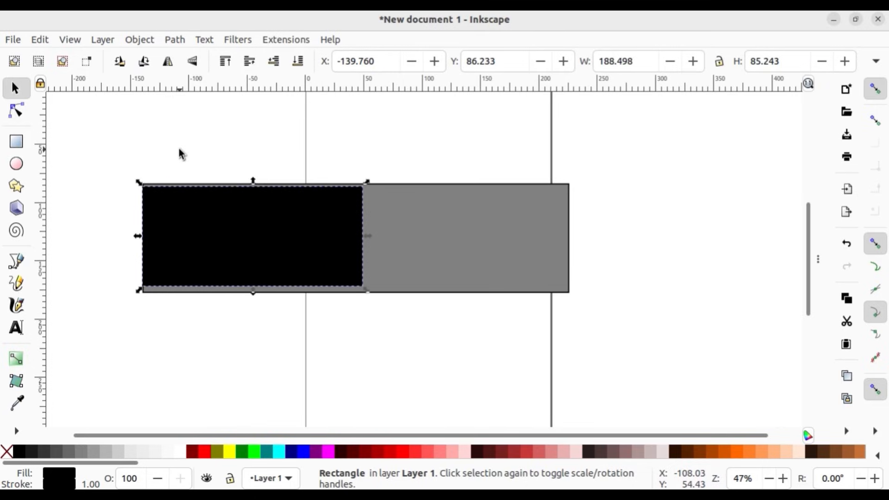
key("Down")
key("Down")
key("Right")
key("Right")
key("Right")
key("Right")
key("Right")
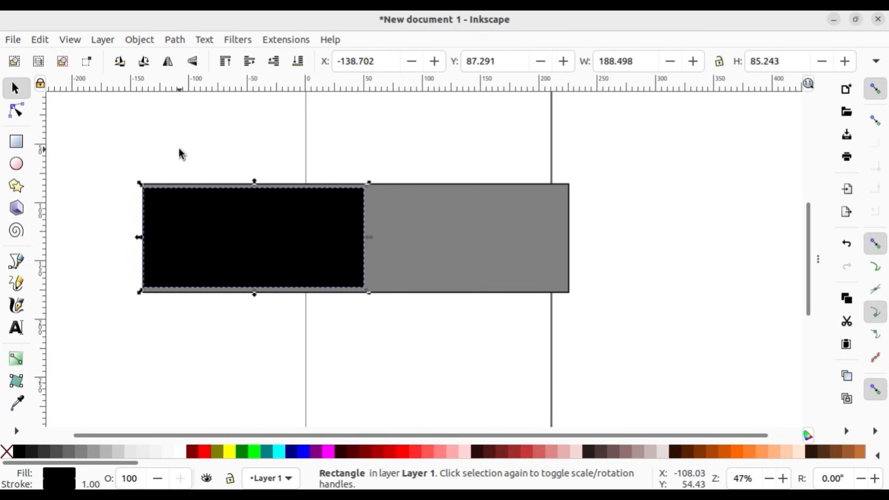
key("Right")
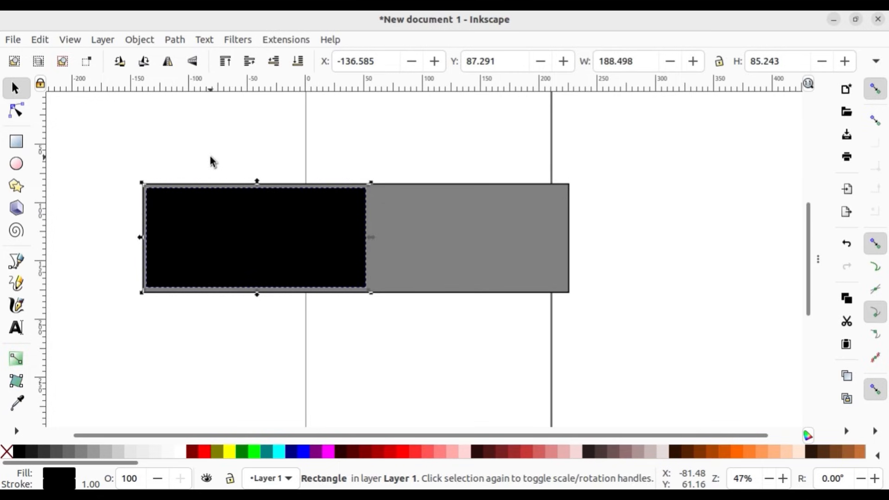
Step: Duplicate the black rectangle and fill the copy with light grey
right_click(280, 220)
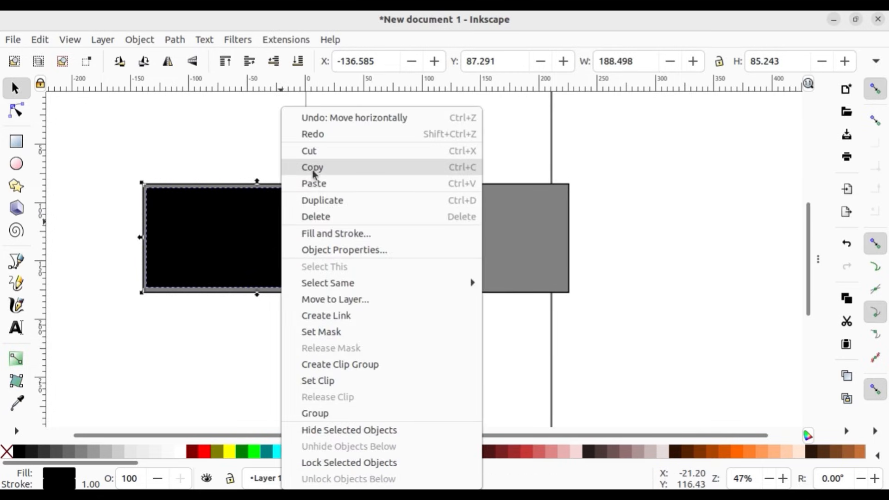
left_click(336, 204)
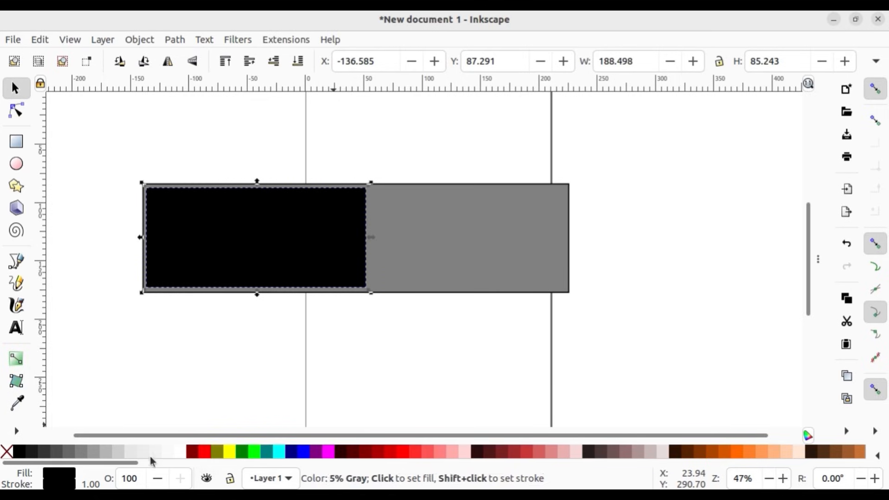
left_click(121, 452)
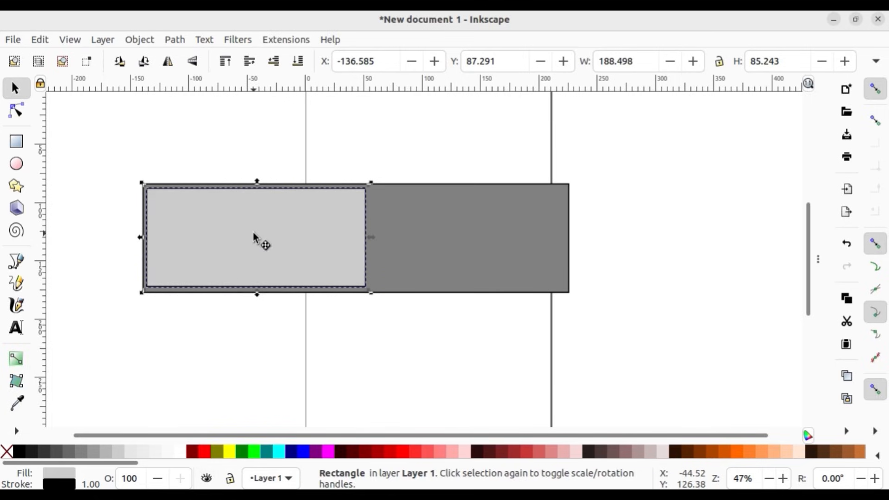
Step: Move the light grey rectangle to the right half of the board, aligned with the black one at about X 32.8, Y 87.3 mm
left_click_drag(254, 240, 450, 232)
key("Left")
key("Left")
key("Left")
key("Left")
key("Left")
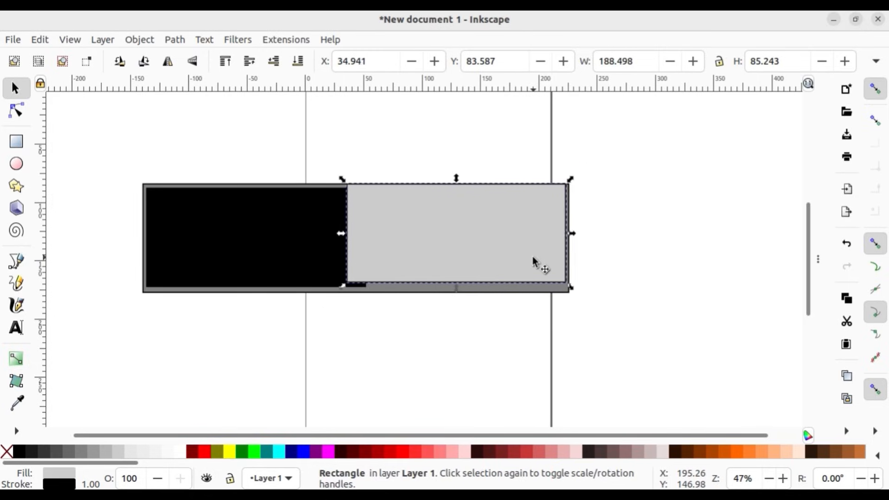
key("Left")
key("Left")
key("Left")
key("Left")
key("Down")
key("Down")
key("Down")
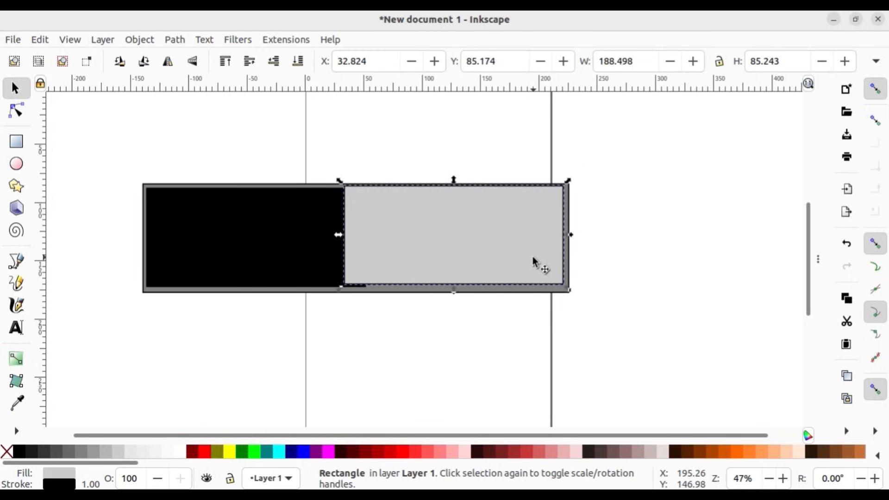
key("Down")
key("Down")
key("Down")
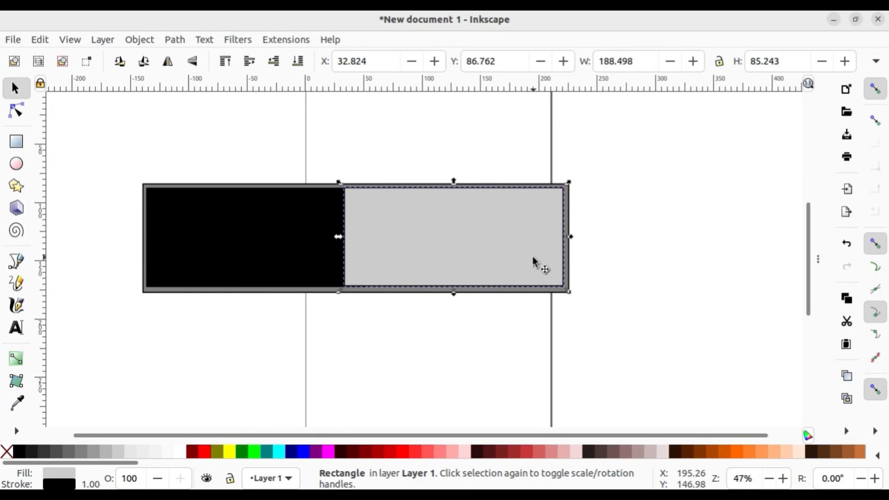
left_click(662, 286)
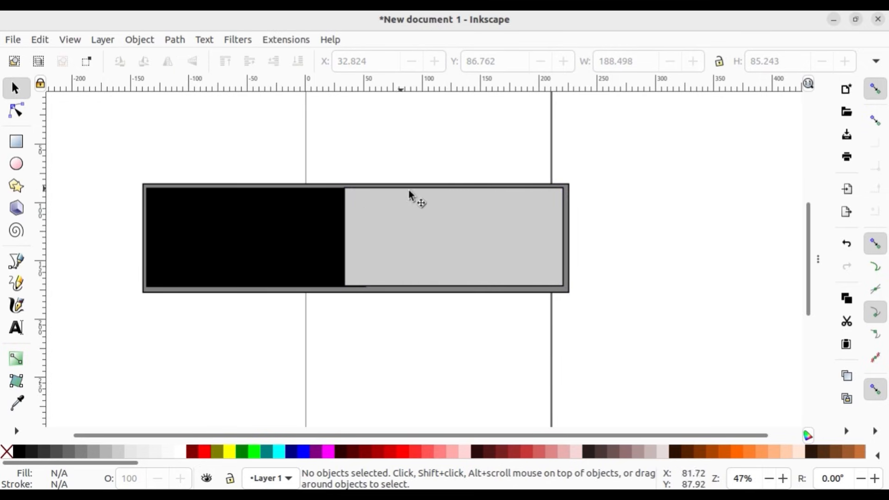
left_click(403, 246)
key("Down")
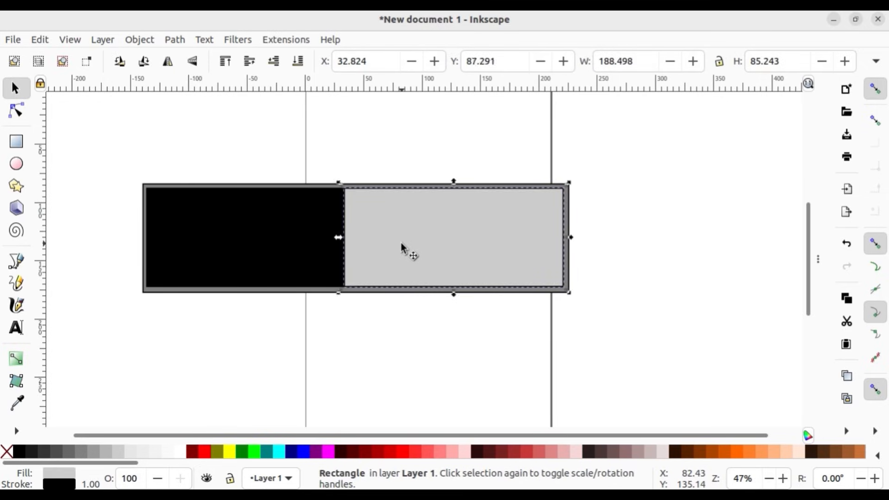
left_click(407, 363)
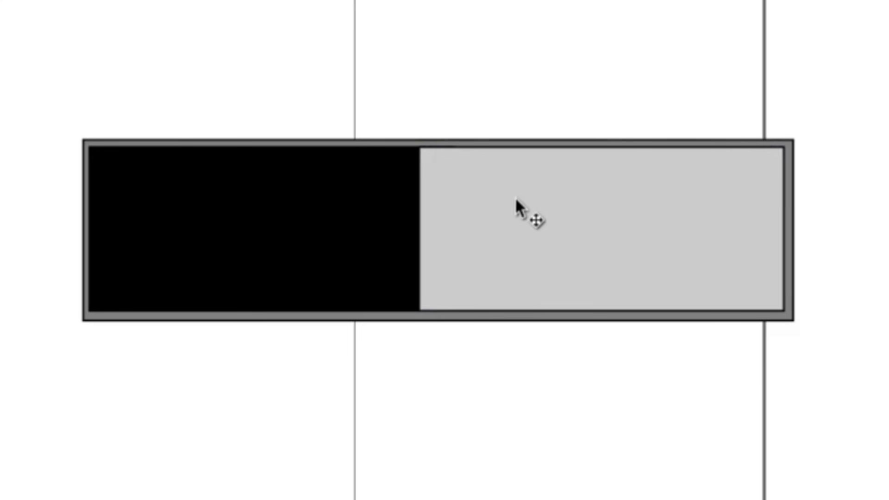
Step: Nudge the light grey rectangle and the black rectangle slightly right to even out the board's side borders
left_click(658, 253)
key("Right")
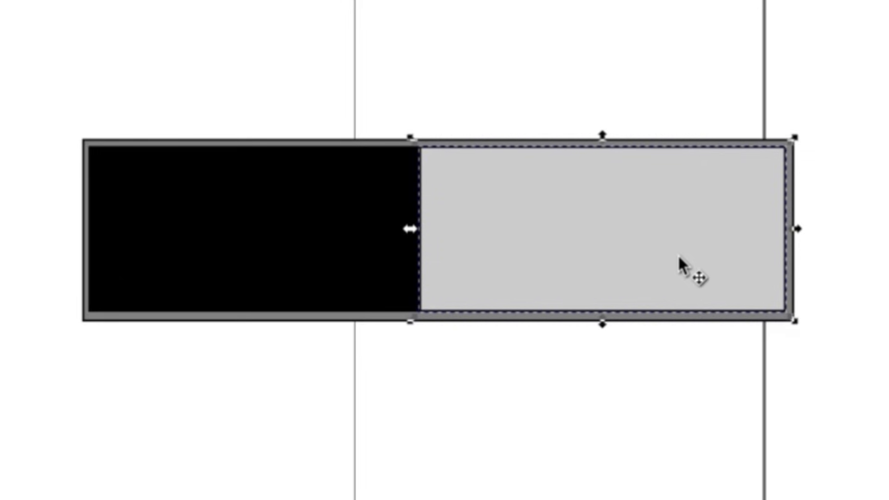
key("Right")
key("Right")
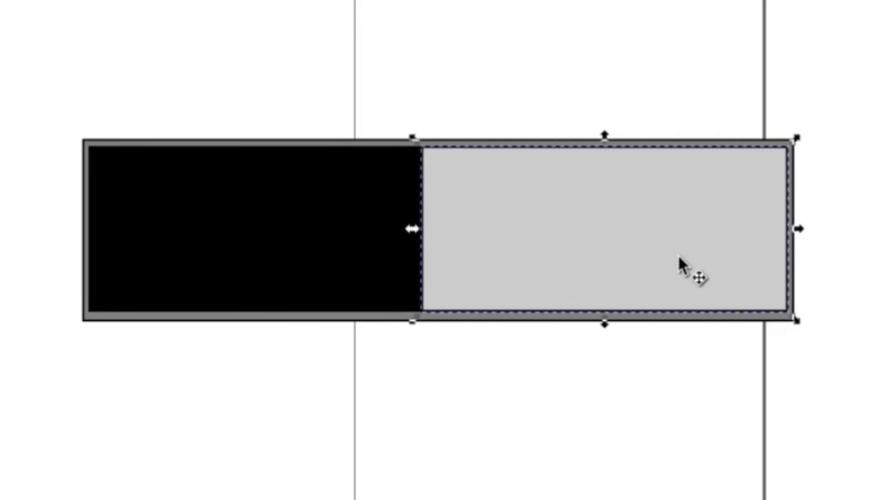
left_click(319, 233)
key("Right")
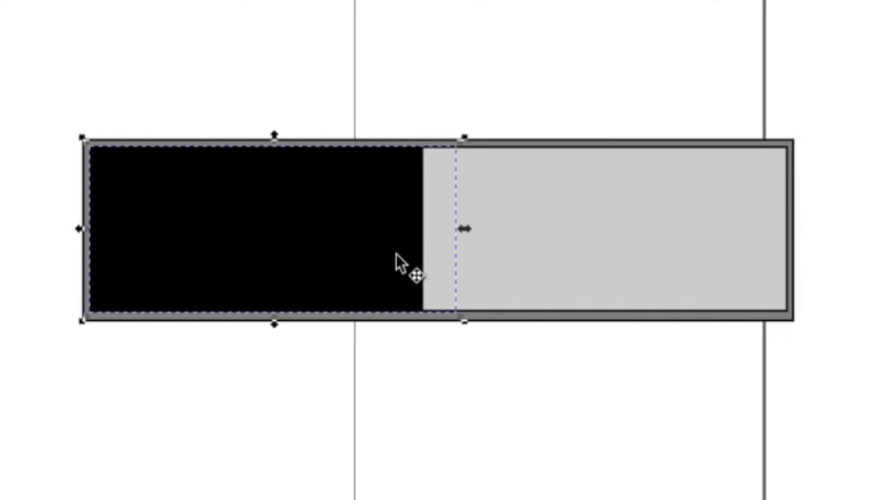
left_click(601, 370)
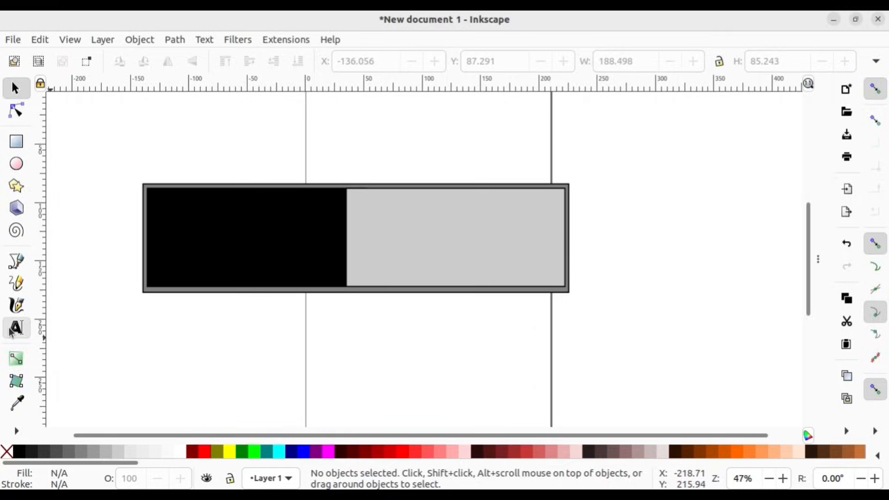
Step: Add the text "SMART CLASS" in 30 pt sans-serif below the left part of the board
left_click(16, 327)
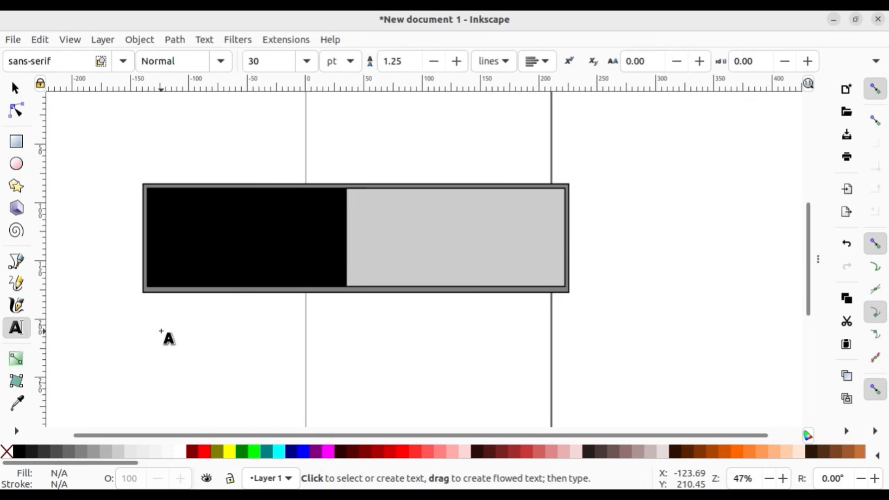
left_click(160, 330)
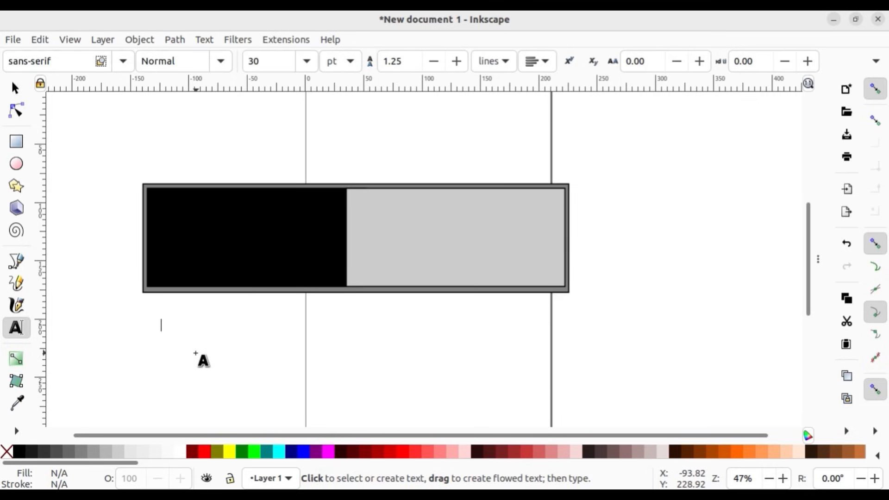
type("SM")
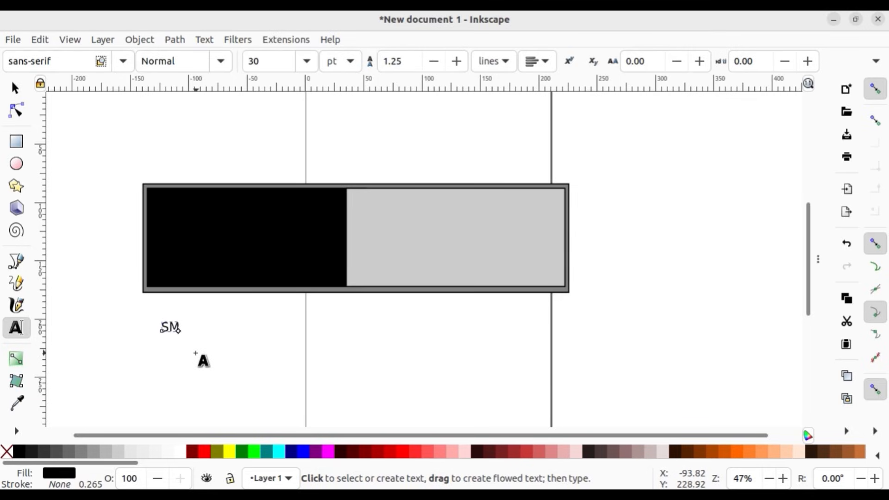
type("ART CLASS")
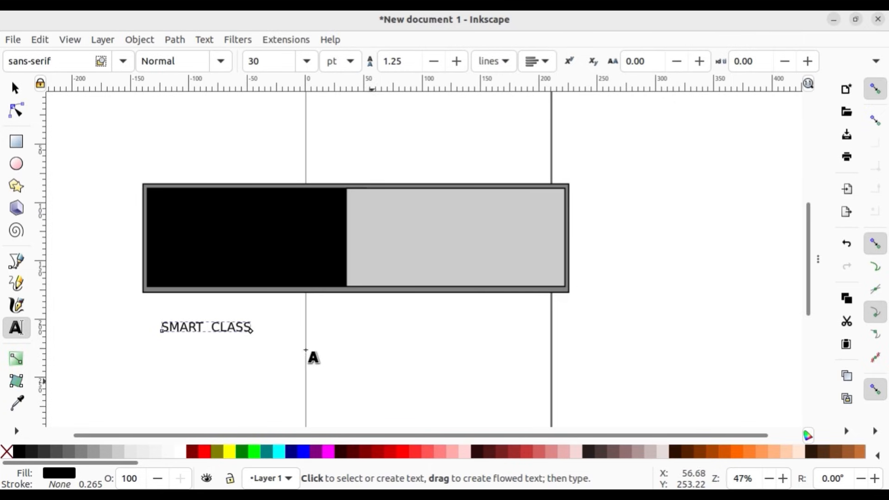
Step: Stretch the SMART CLASS text to about 228 × 54 mm and deselect it
left_click(14, 89)
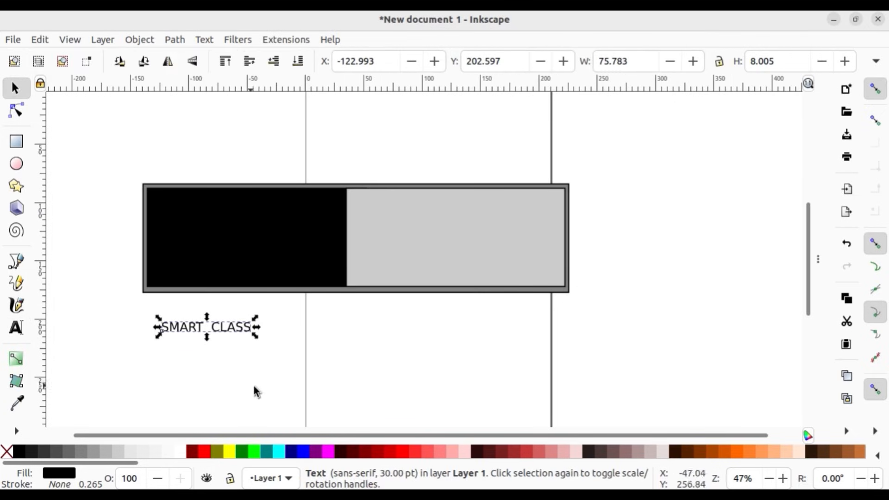
left_click_drag(254, 338, 435, 389)
left_click(440, 371)
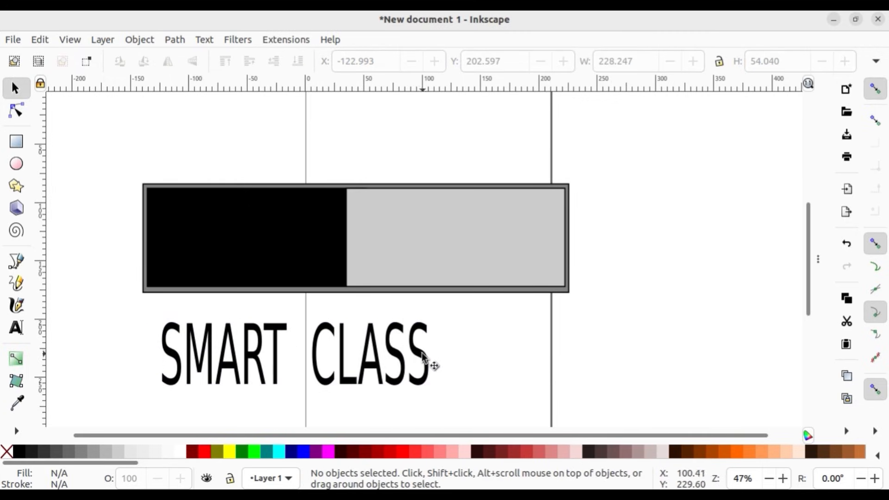
Step: Colour the word CLASS red and the word SMART white
double_click(428, 359)
left_click_drag(421, 350, 315, 352)
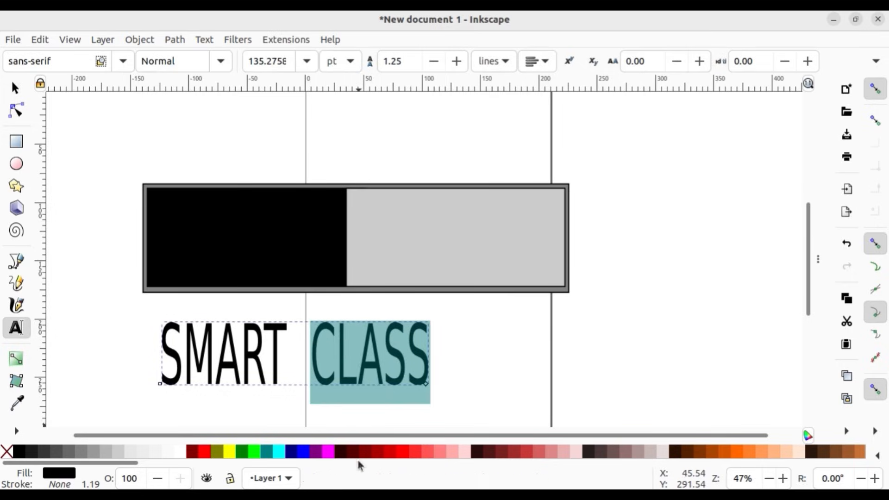
left_click(204, 451)
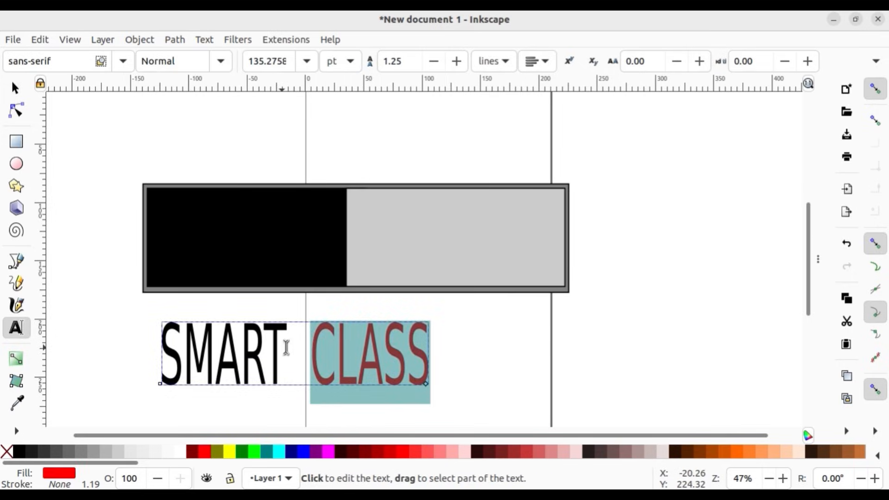
left_click(287, 348)
left_click_drag(287, 348, 159, 352)
left_click(179, 451)
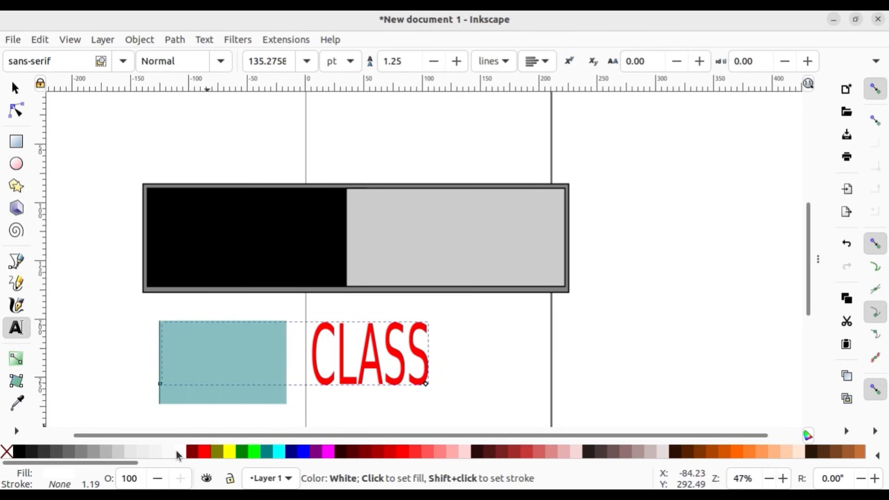
left_click(15, 88)
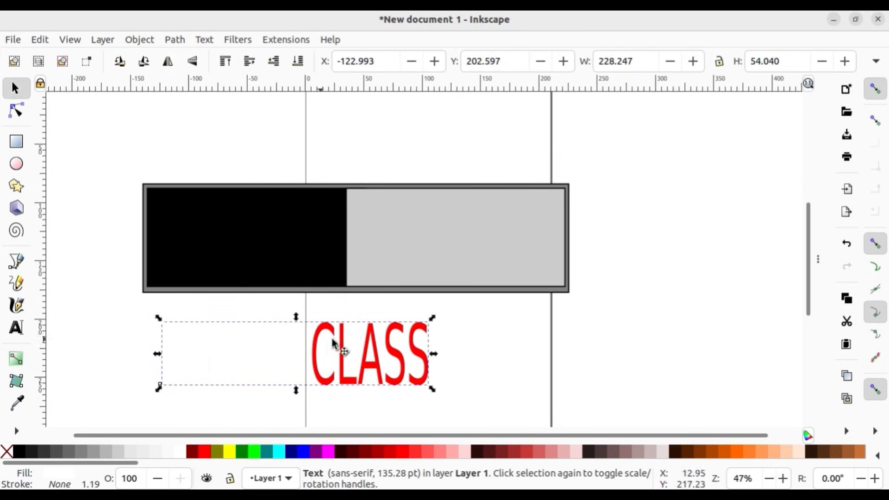
Step: Place the text on the board at about X -131.8, Y 87.2 mm, with SMART over the black part and CLASS over the light grey part
left_click_drag(360, 362, 406, 251)
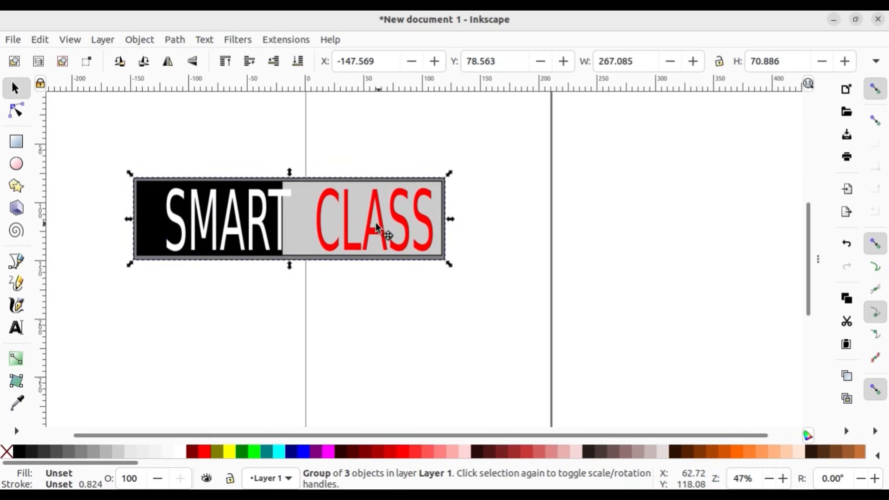
left_click_drag(377, 228, 349, 217)
left_click(345, 306)
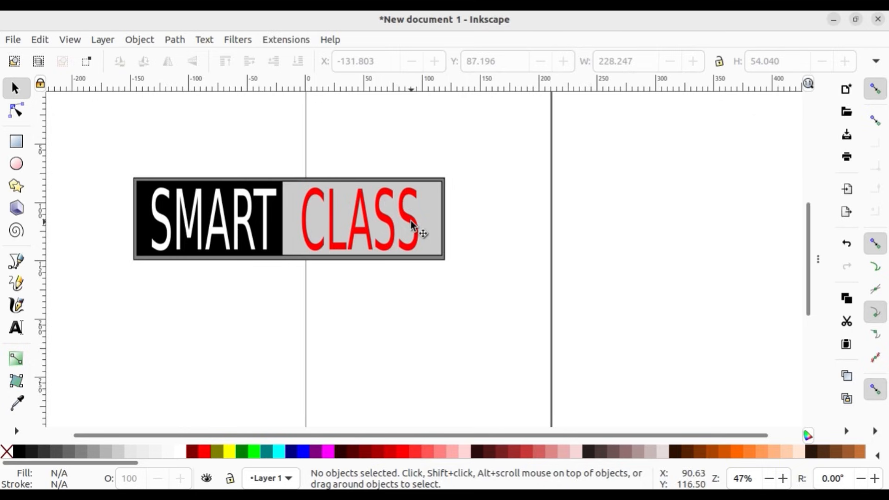
Step: Group the board with its text and move the group to about X -75.4, Y 87.4 mm
left_click_drag(90, 141, 505, 311)
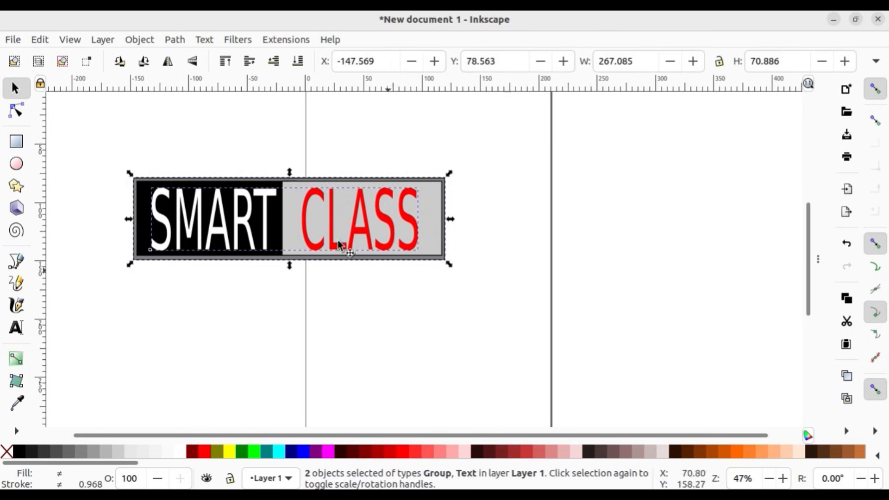
key("ctrl")
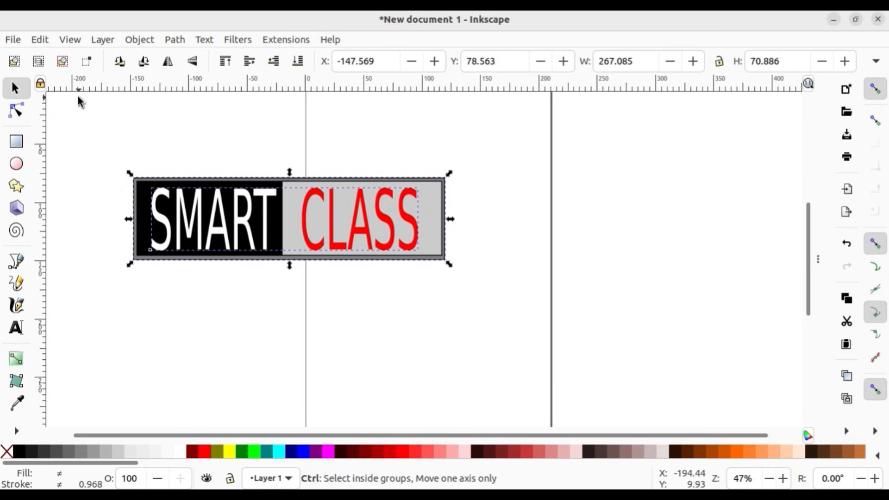
key("ctrl+g")
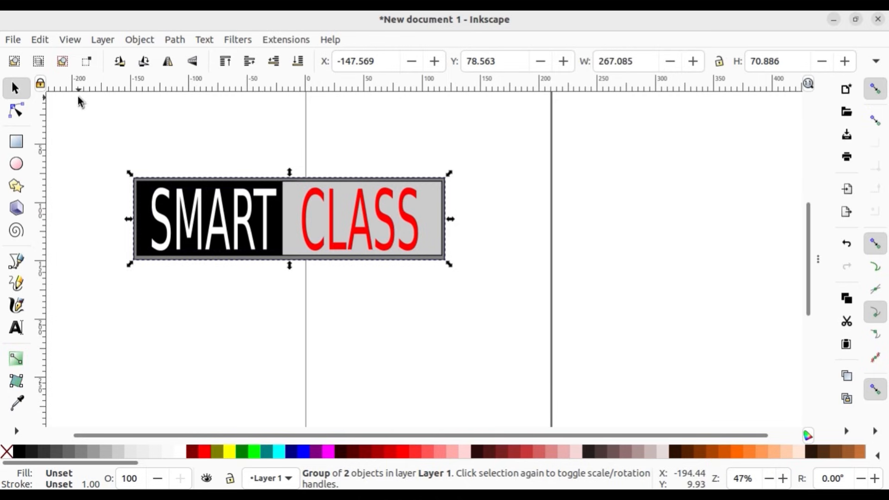
left_click_drag(321, 223, 405, 232)
Step: Resize the page to the selected name board with zero margins, then hide the document settings
left_click(12, 40)
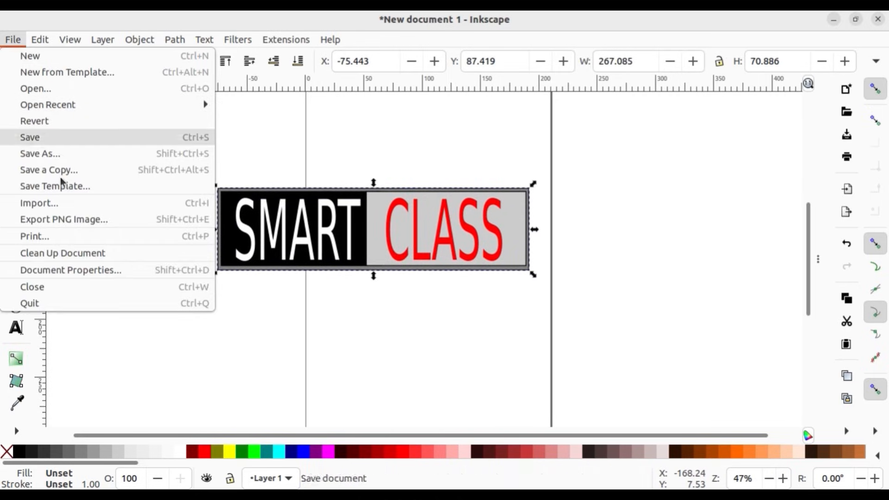
left_click(74, 270)
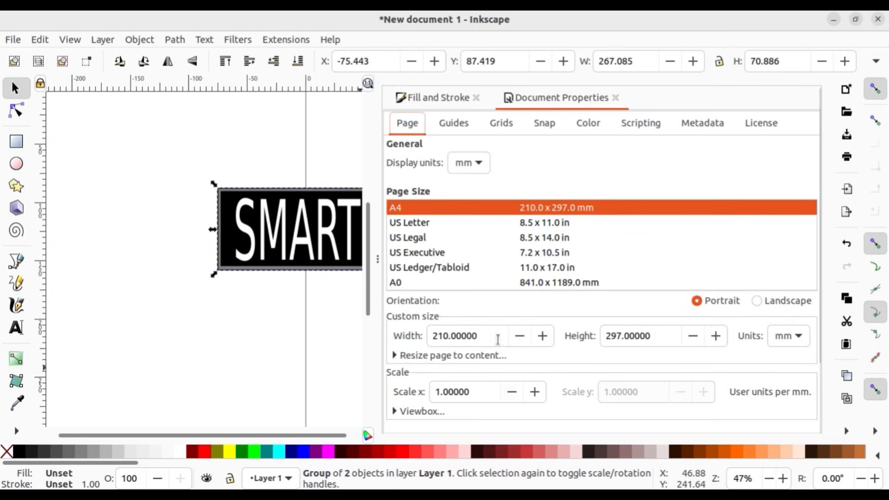
left_click(428, 356)
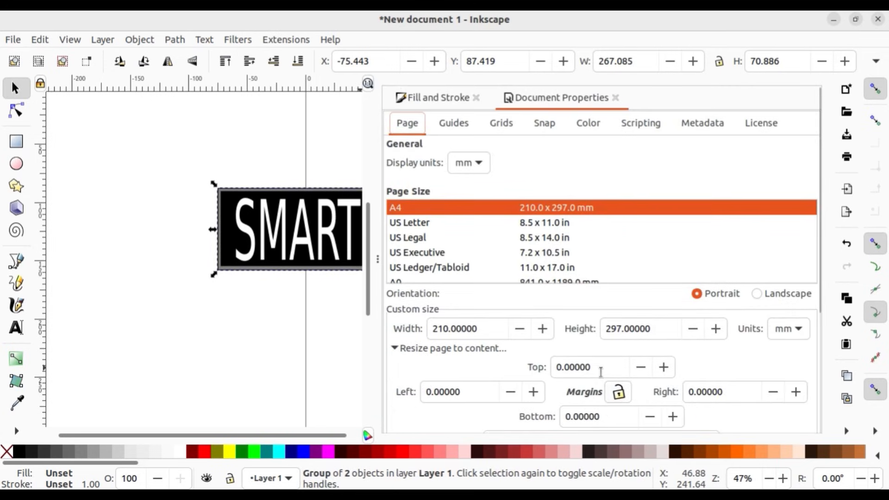
scroll(601, 374, "down", 3)
left_click(597, 363)
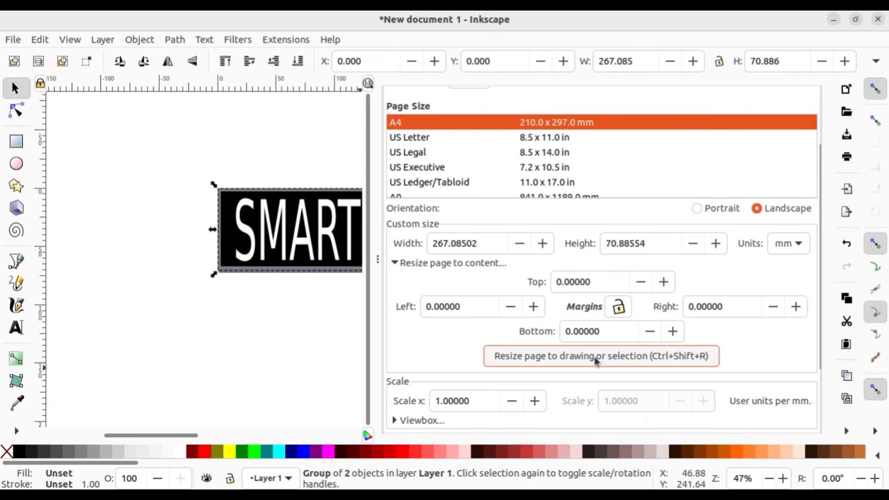
left_click(378, 265)
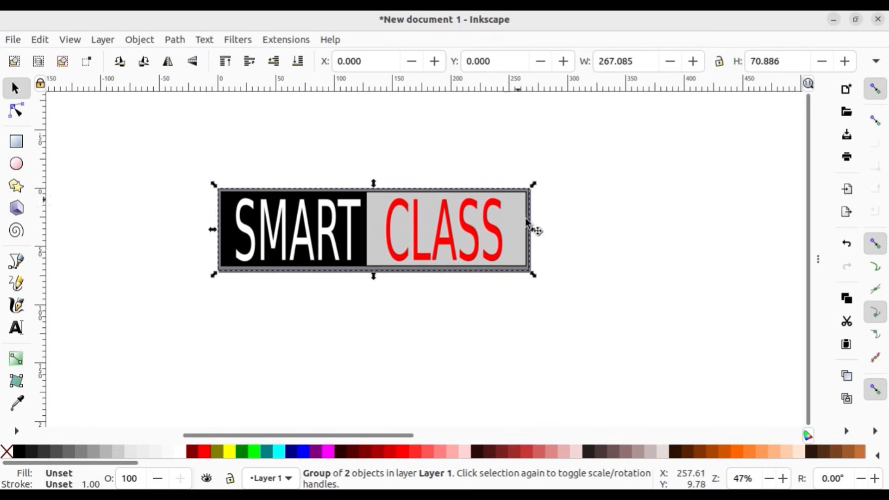
Step: Export the selected name board as a PNG into the Exam10_Products folder, with a file name starting with 123_SMART
left_click(13, 39)
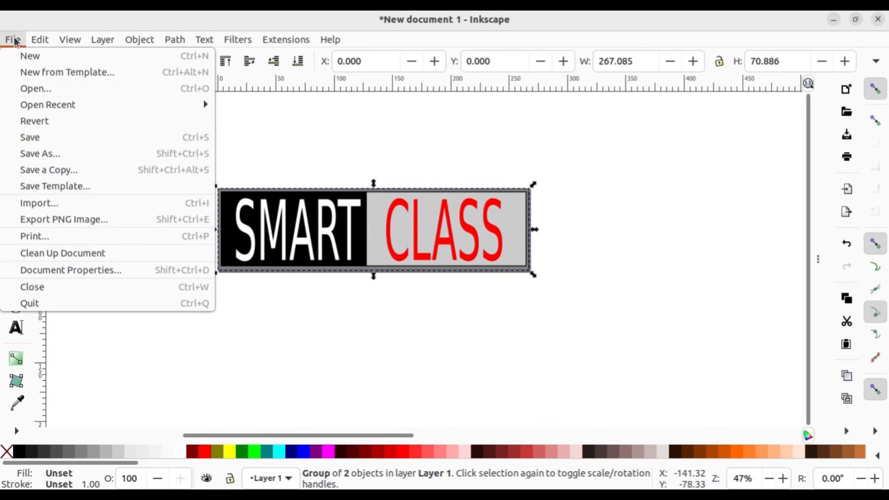
left_click(76, 226)
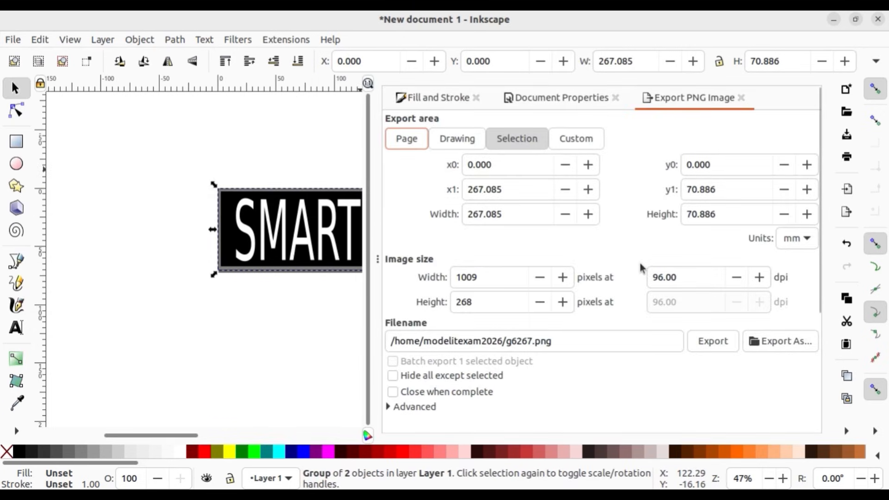
left_click(806, 341)
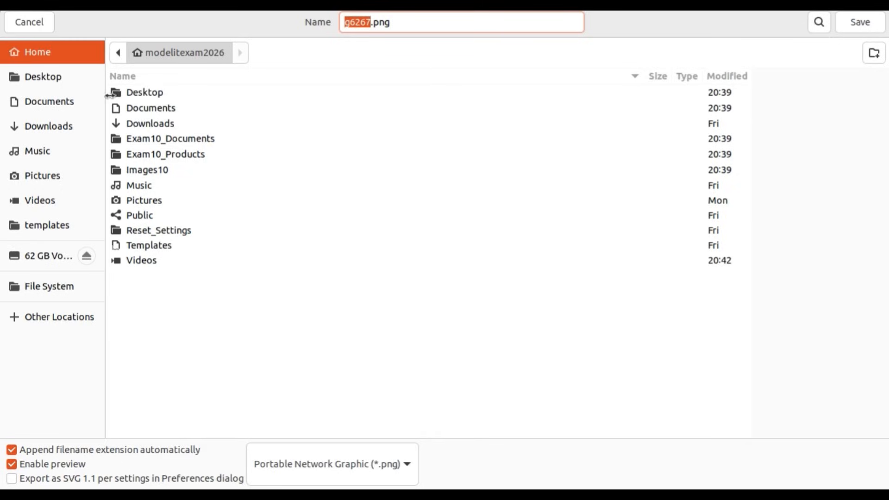
double_click(187, 155)
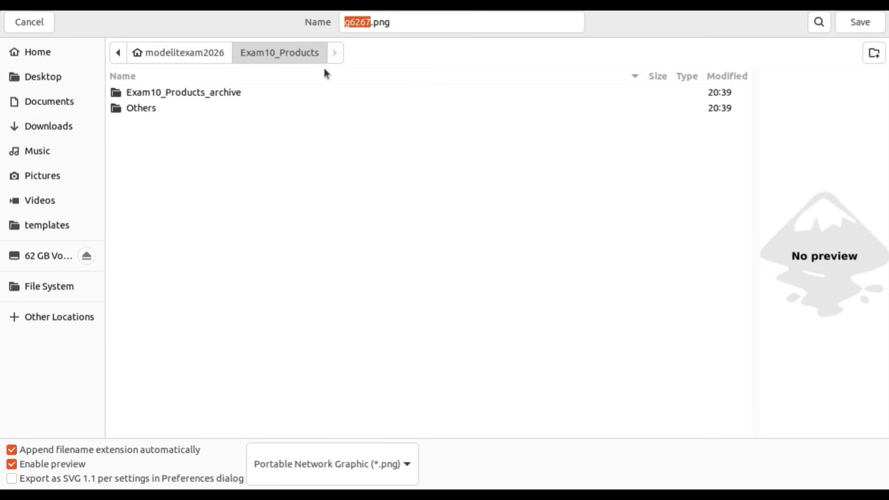
left_click(370, 22)
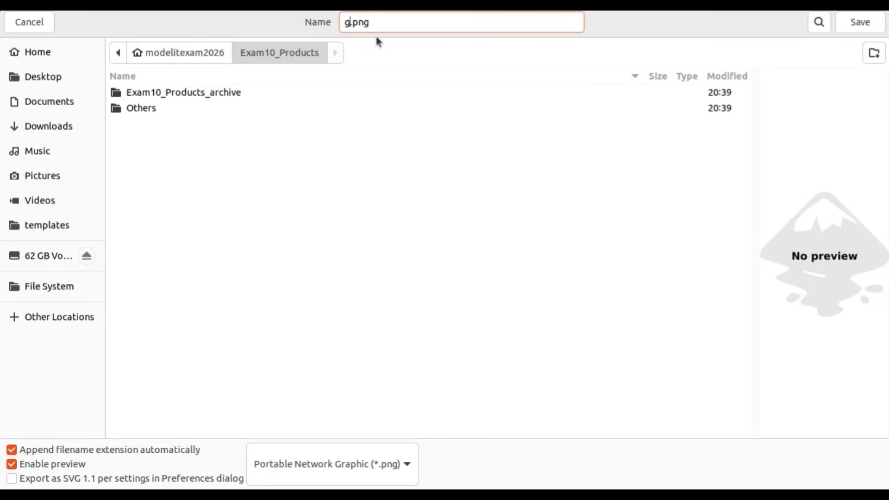
key("BackSpace")
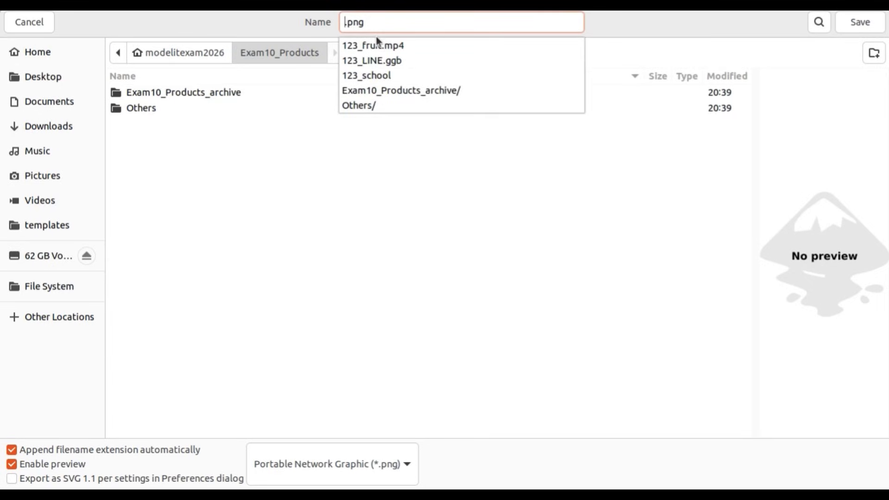
type("123")
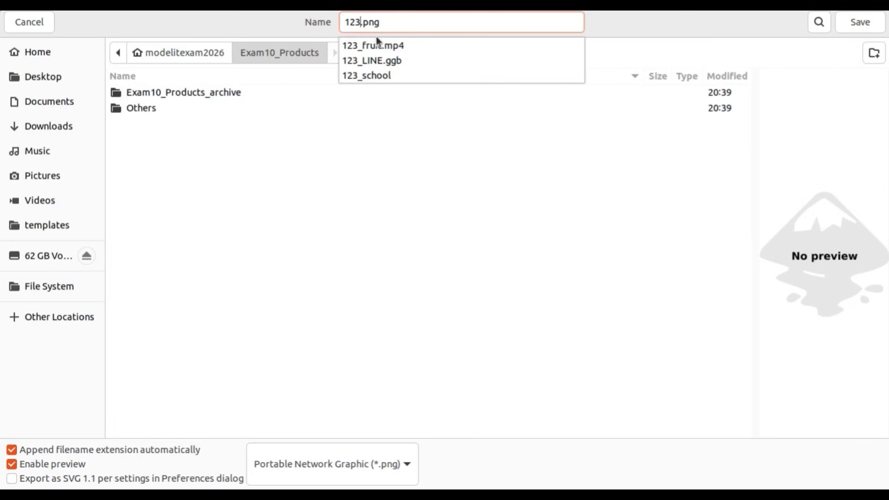
type("_SMAR")
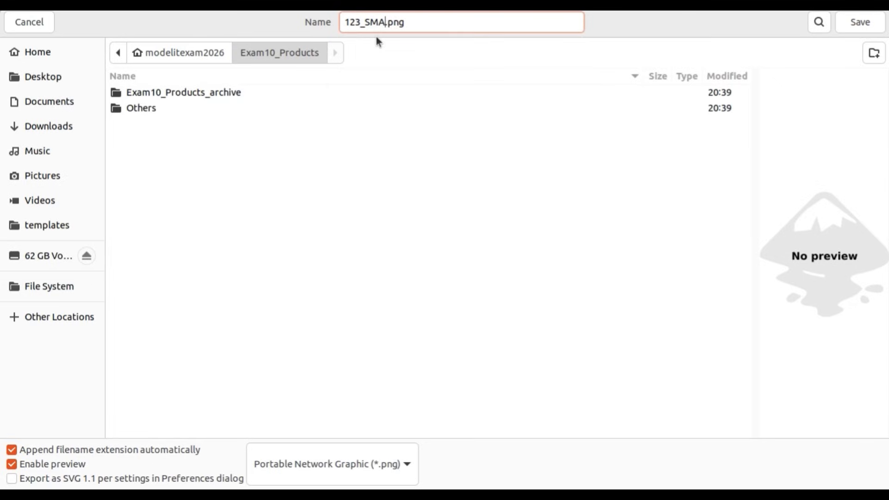
type("T")
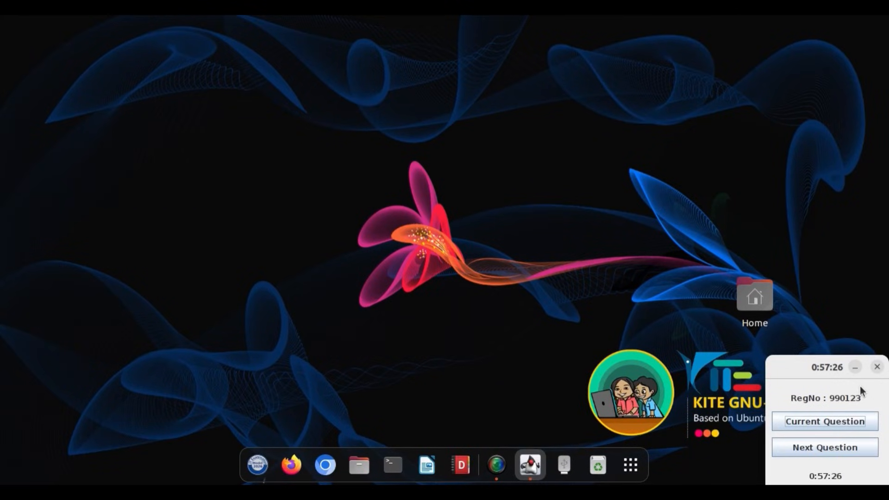
Step: Review the facebook logo question and start Inkscape with a new blank document
left_click(806, 423)
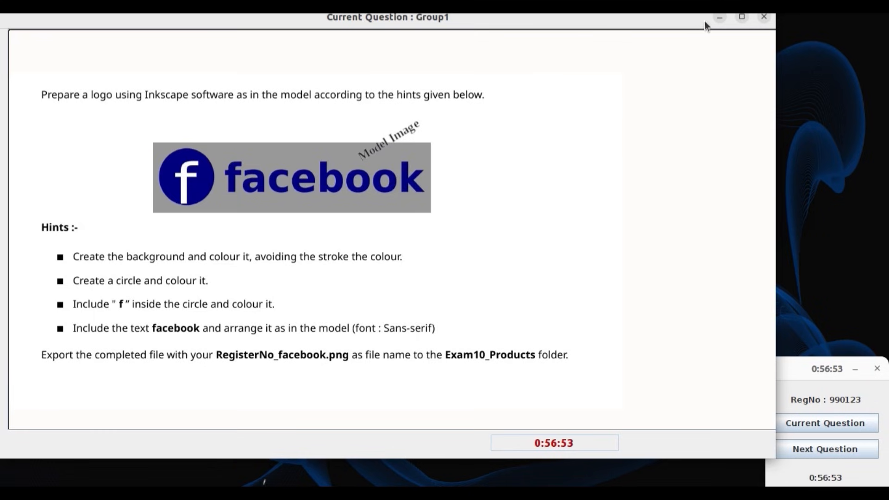
left_click(718, 16)
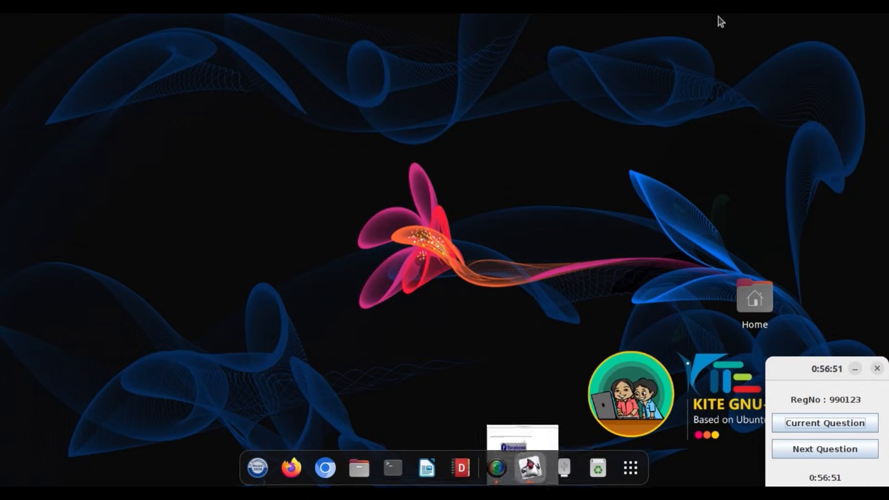
left_click(633, 461)
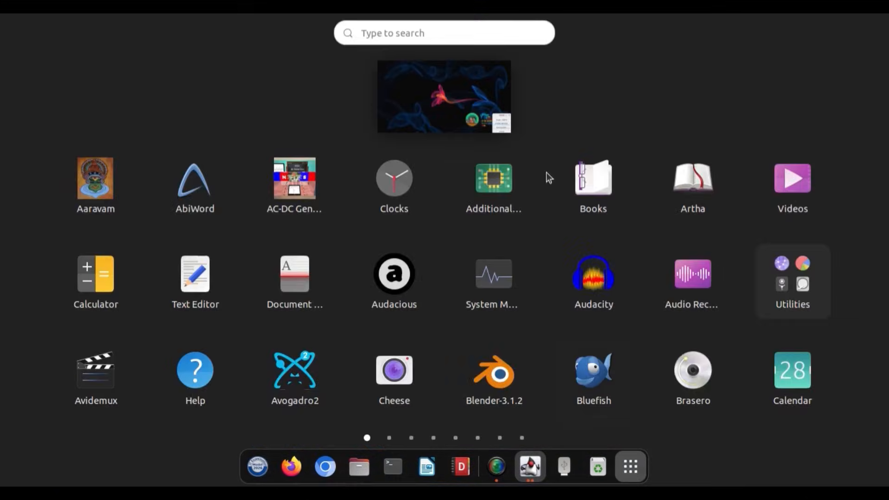
left_click(452, 28)
type("IN")
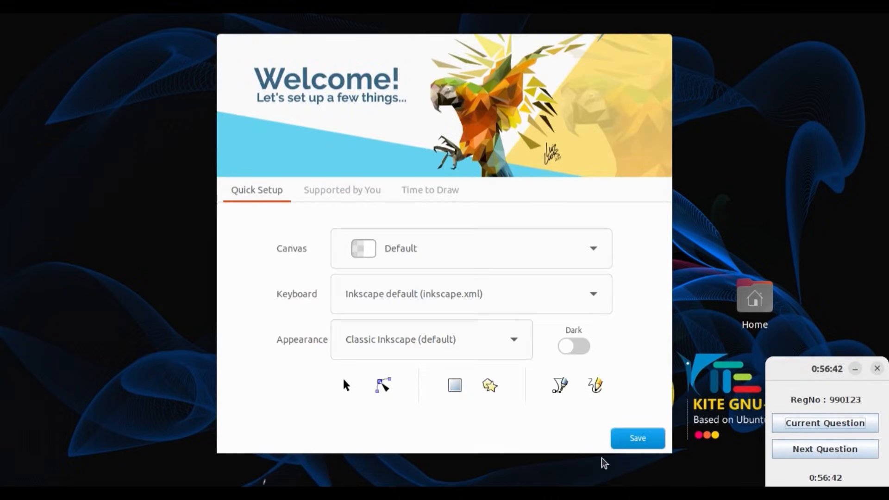
left_click(617, 445)
left_click(623, 440)
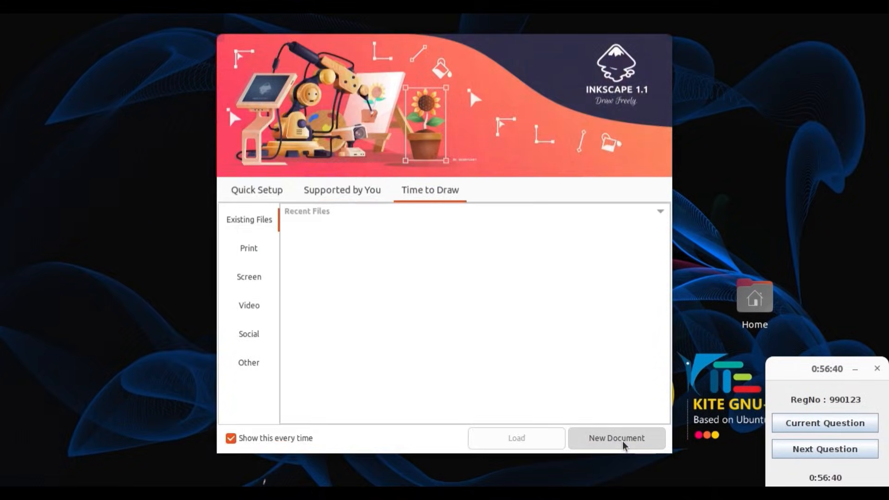
left_click(623, 440)
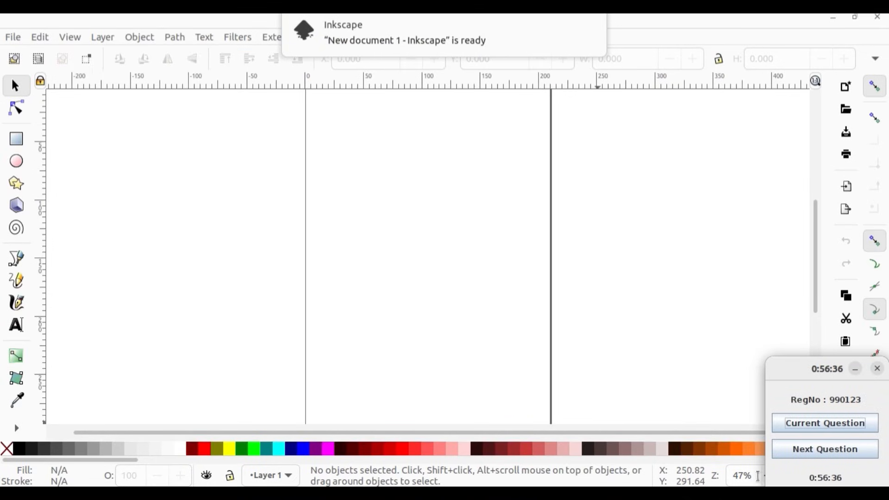
Step: Reopen the current question over the new document and place its window beside the drawing area, keeping the model logo in view
left_click_drag(791, 368, 671, 272)
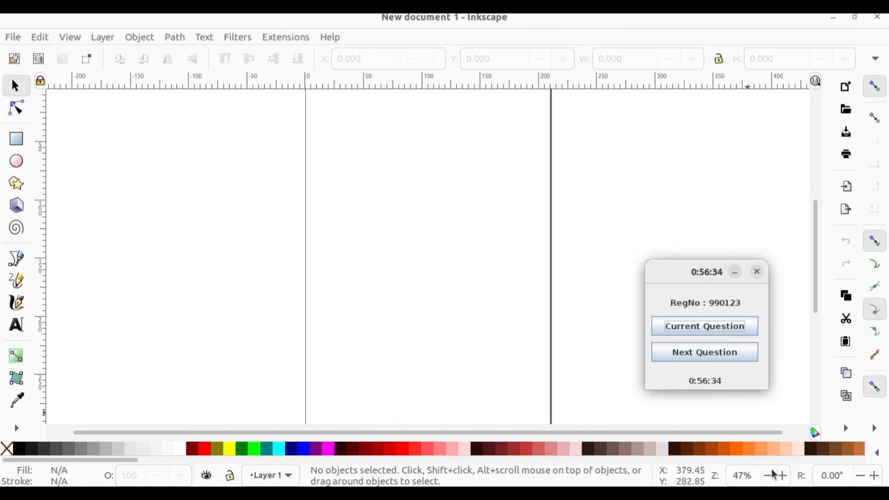
left_click(768, 476)
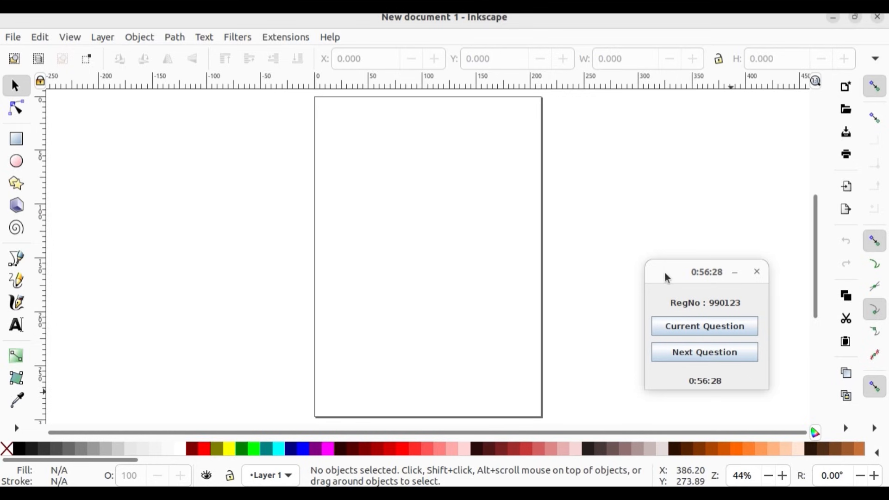
left_click(712, 331)
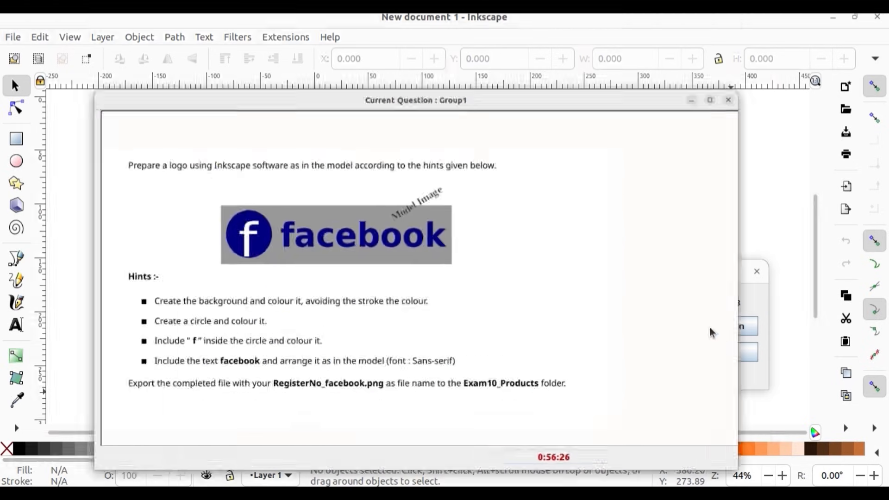
left_click_drag(777, 173, 492, 177)
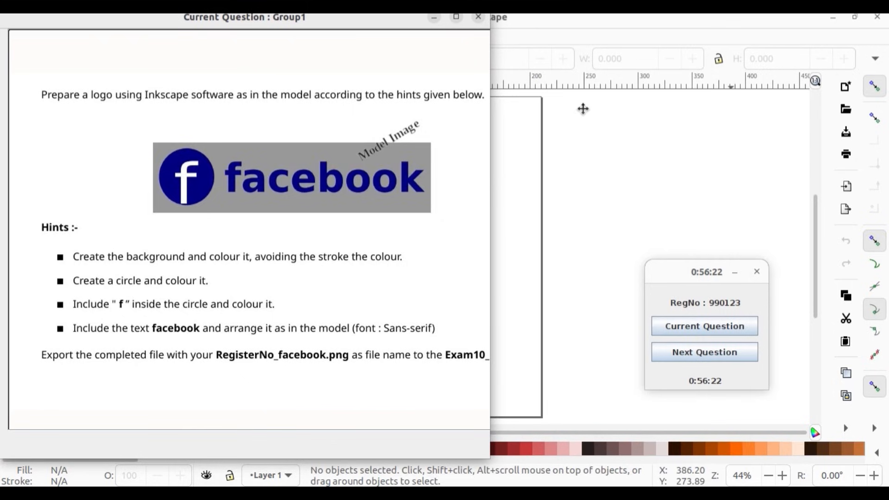
left_click_drag(583, 109, 586, 111)
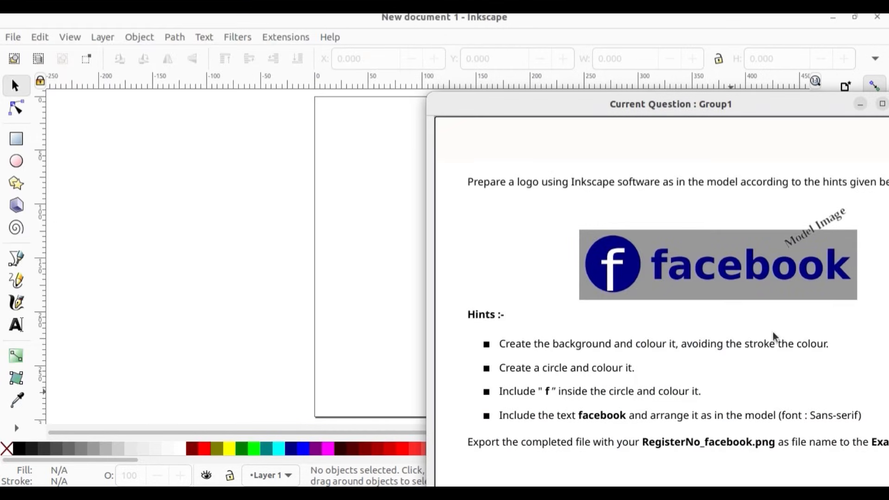
Step: Draw the logo background as a rectangle about 283.7 by 74.5 mm and fill it grey without a stroke
left_click(16, 139)
left_click_drag(87, 172, 392, 251)
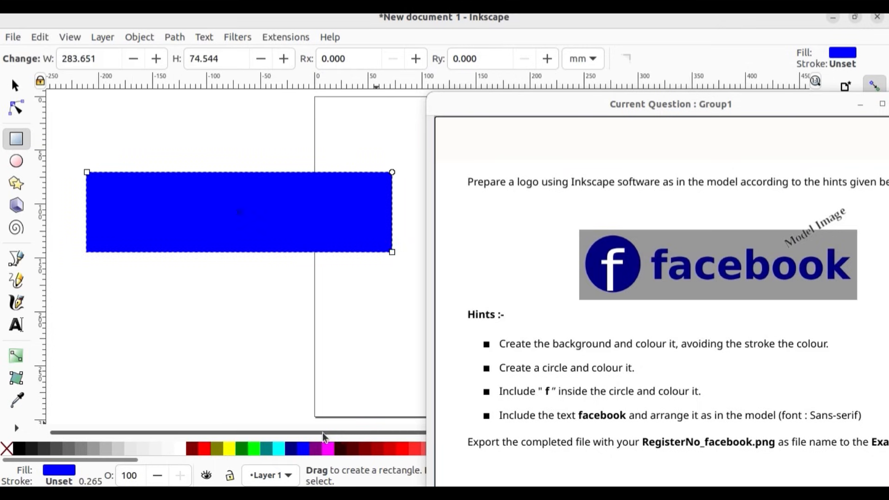
left_click(96, 448)
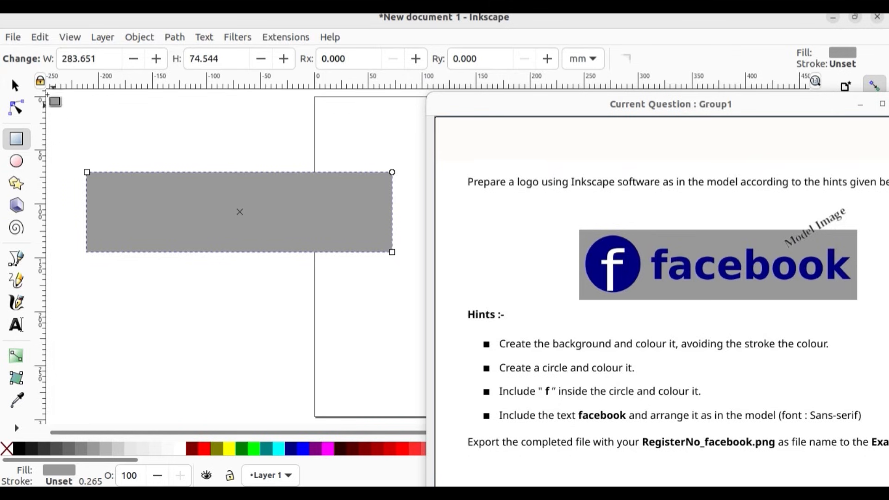
left_click(15, 87)
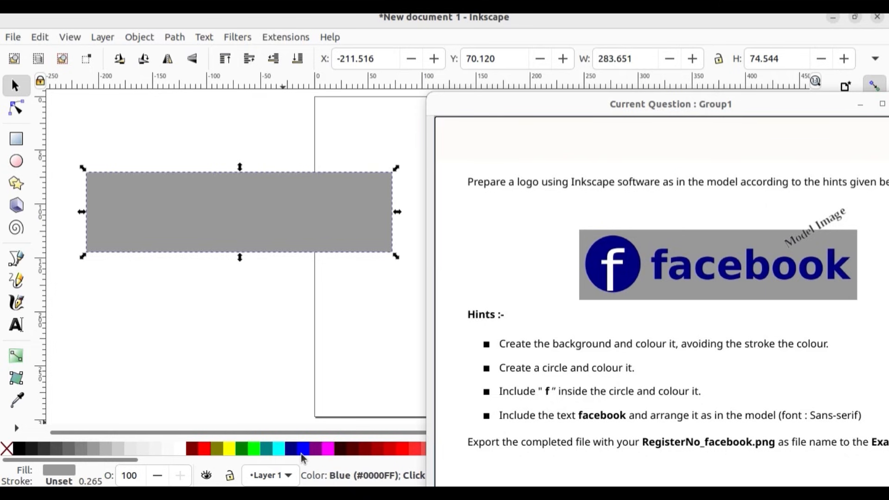
Step: Draw a circle about 60.7 mm in diameter below the grey rectangle and fill it navy blue
key("e")
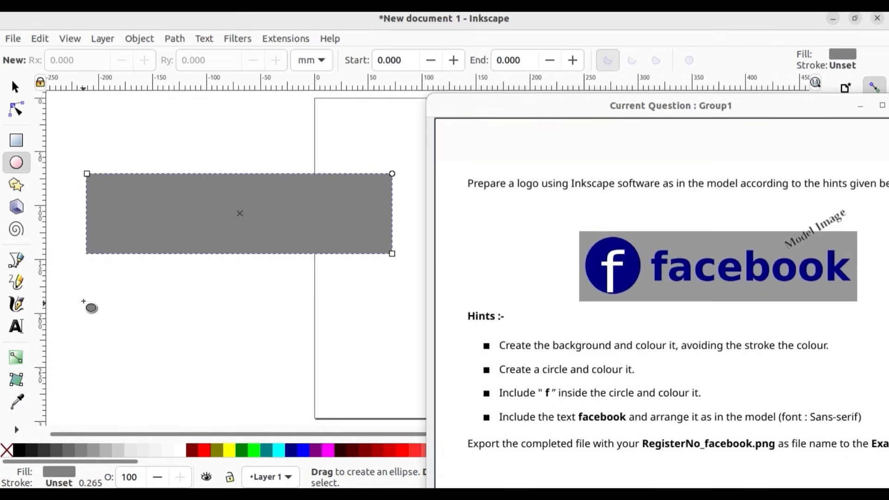
left_click_drag(84, 296, 90, 312)
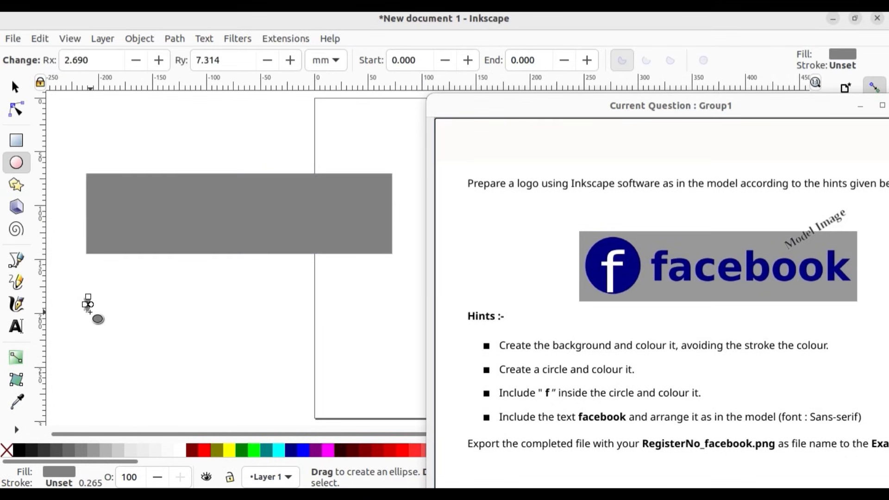
key("Delete")
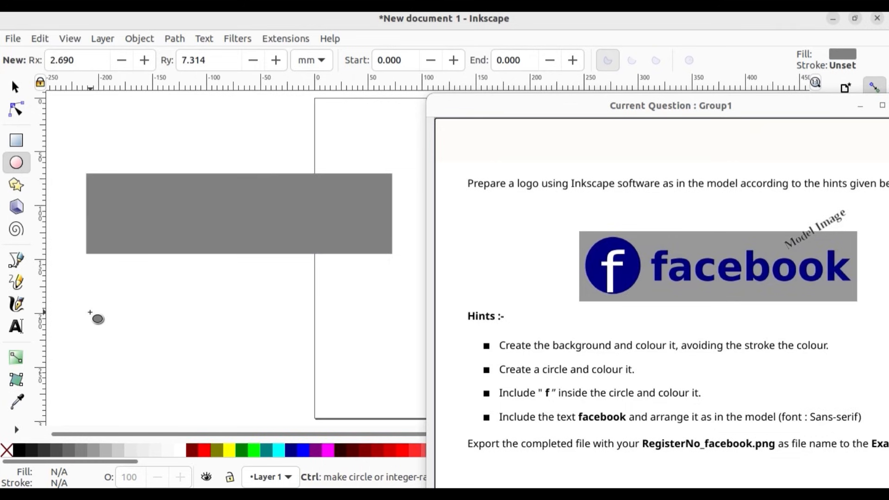
left_click_drag(105, 304, 164, 364)
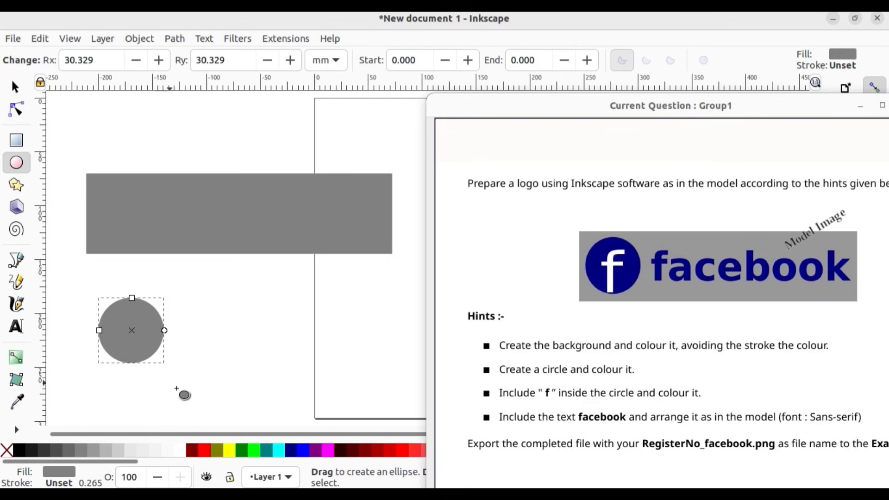
left_click(292, 451)
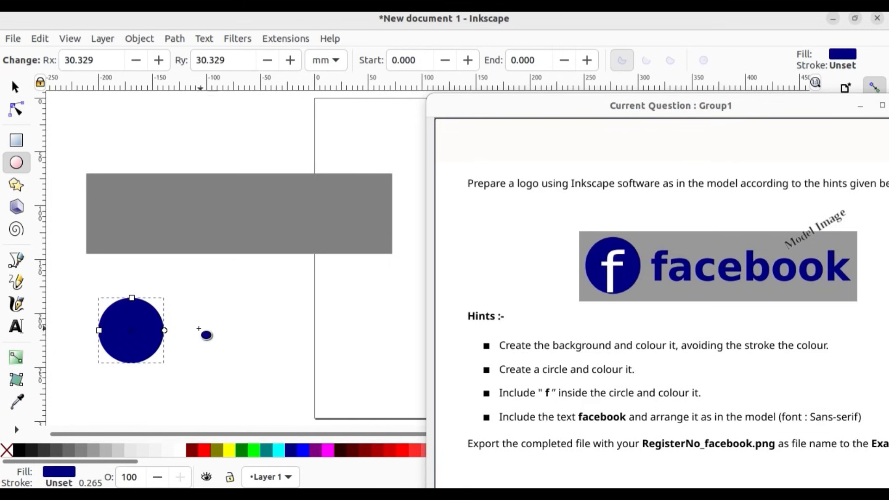
Step: Move the navy circle onto the left end of the grey background, at about X -199.3, Y 74.4 mm, and deselect it
left_click(15, 87)
left_click_drag(122, 338, 125, 215)
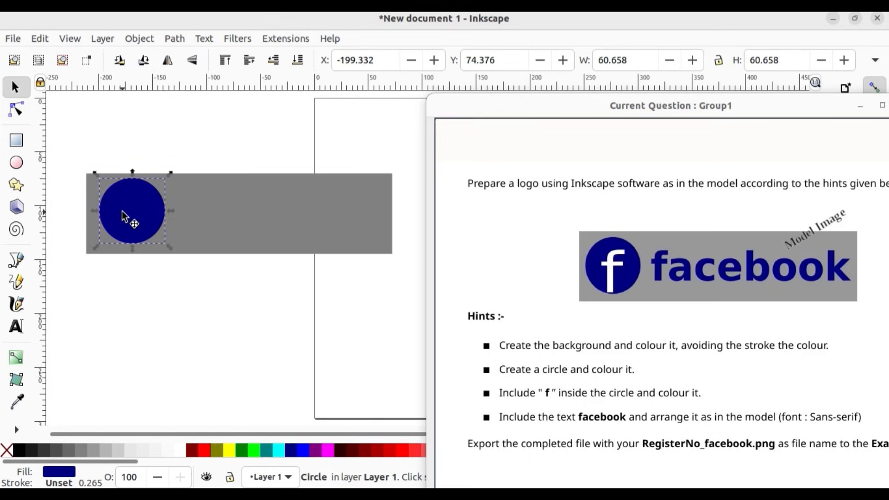
left_click(148, 336)
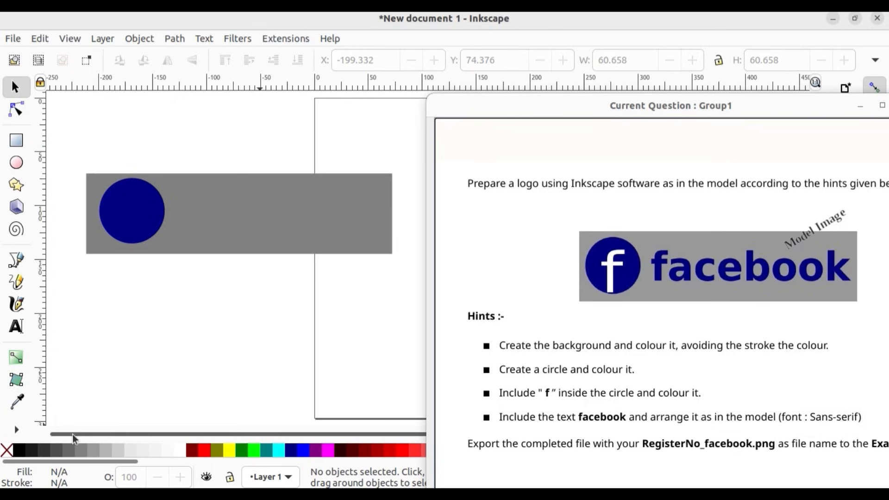
Step: Add the letter f as 30 pt sans-serif text below the background and select it as an object
left_click(19, 326)
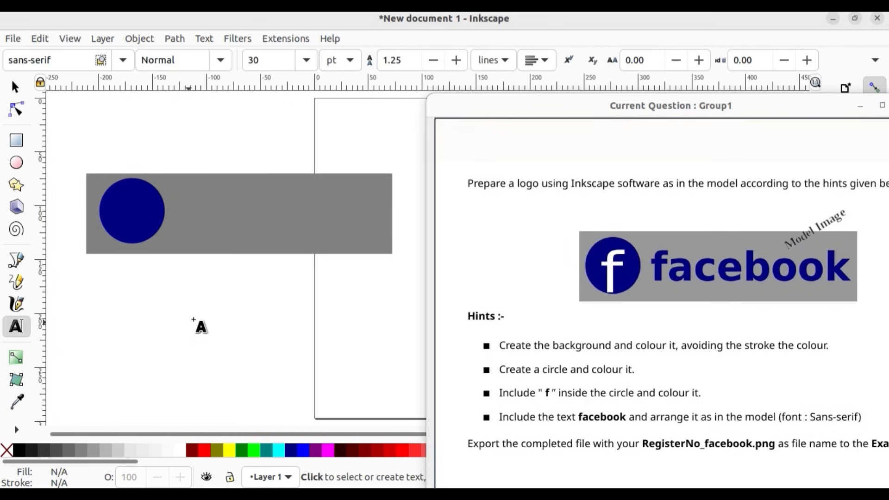
left_click(163, 300)
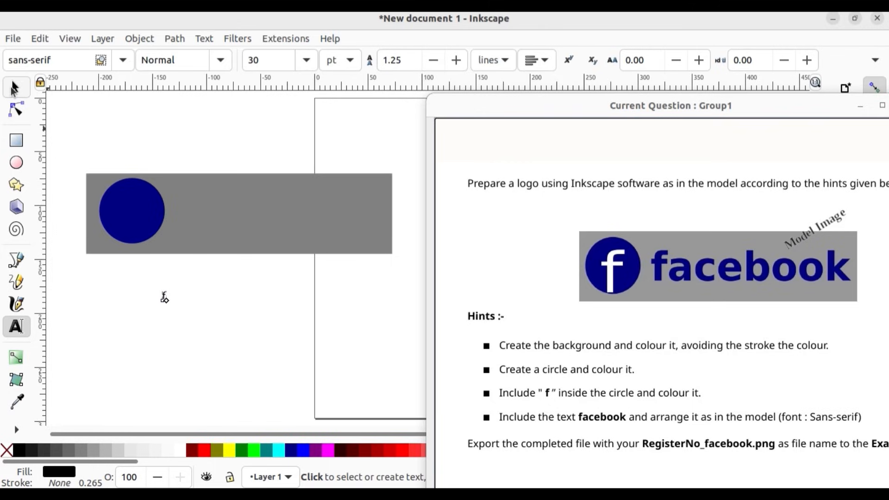
left_click(13, 88)
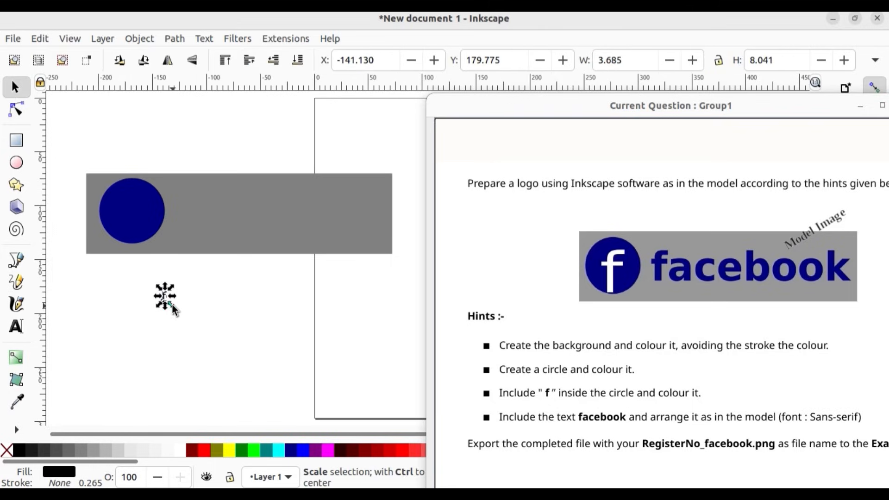
Step: Enlarge the letter f to about 19.6 by 35.3 mm inside the navy circle and colour it white
left_click_drag(171, 303, 130, 213)
left_click(174, 322)
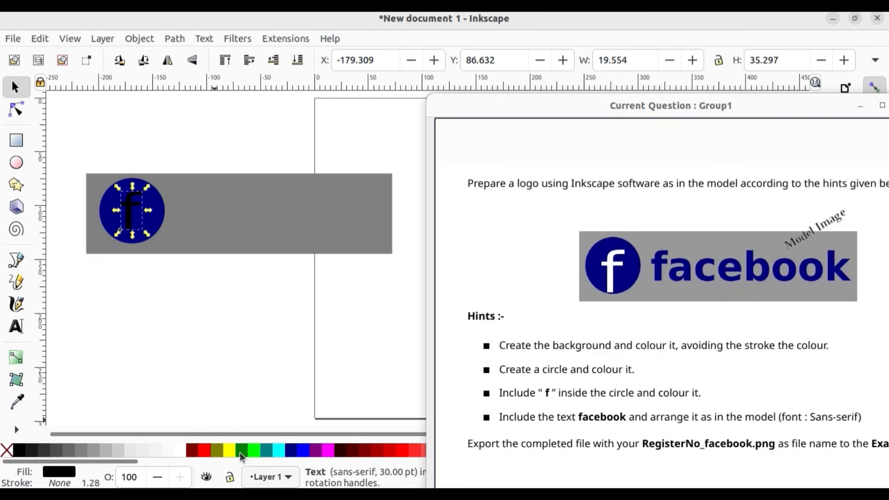
left_click(182, 449)
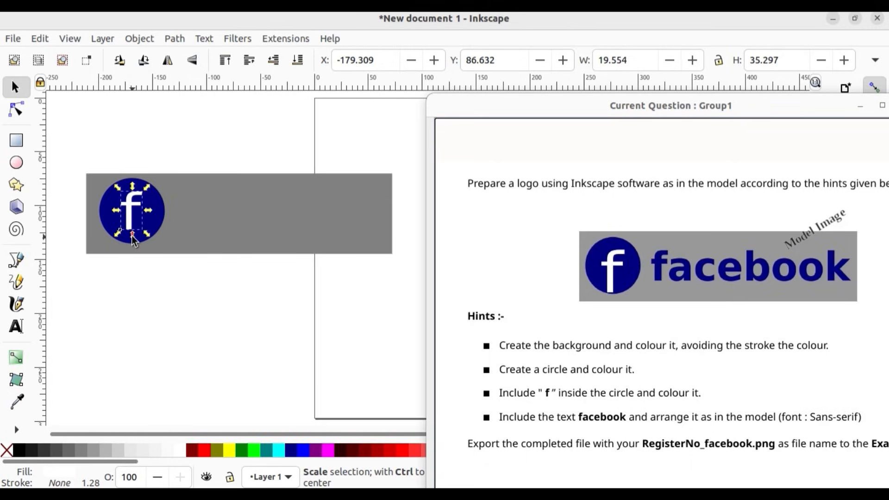
Step: Resize the white letter f to about 21.8 by 43.4 mm, centre it inside the navy circle, and deselect it
left_click_drag(132, 235, 132, 245)
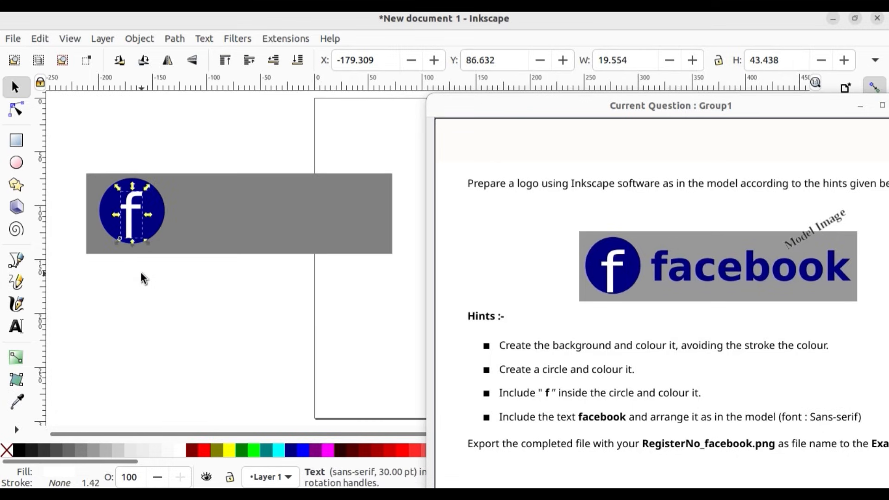
left_click(141, 273)
left_click(129, 232)
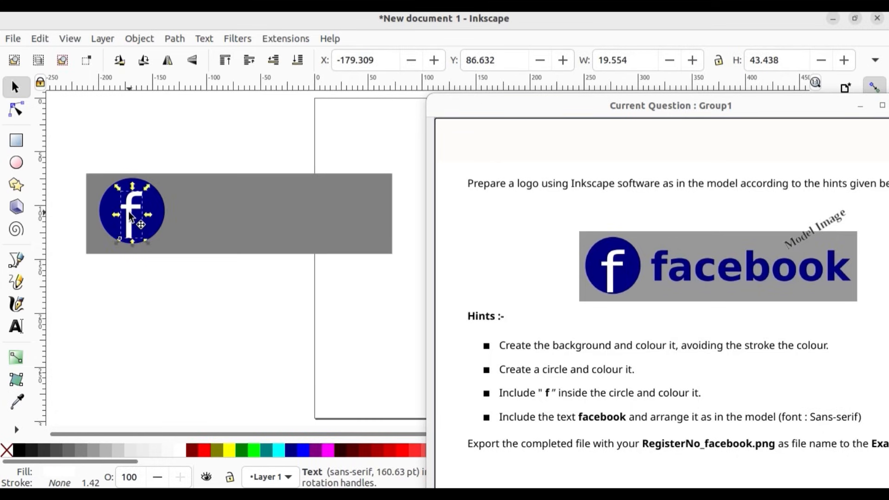
left_click_drag(149, 214, 158, 216)
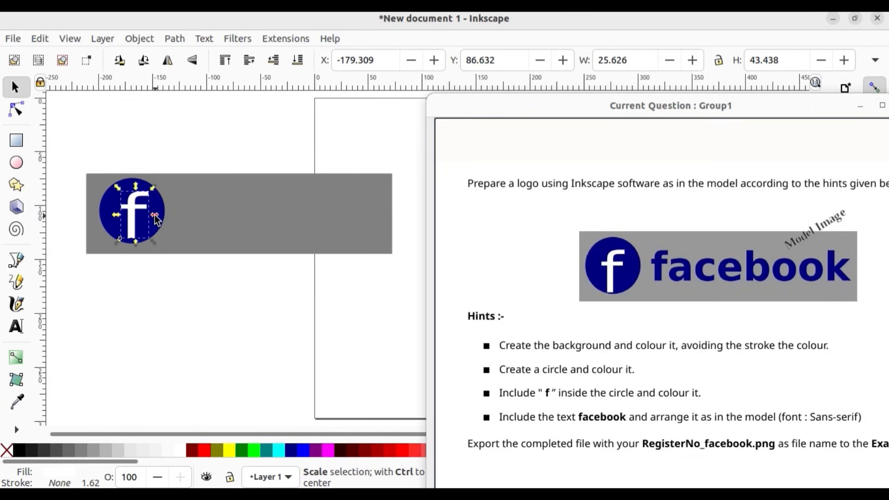
left_click_drag(154, 219, 129, 213)
left_click(149, 294)
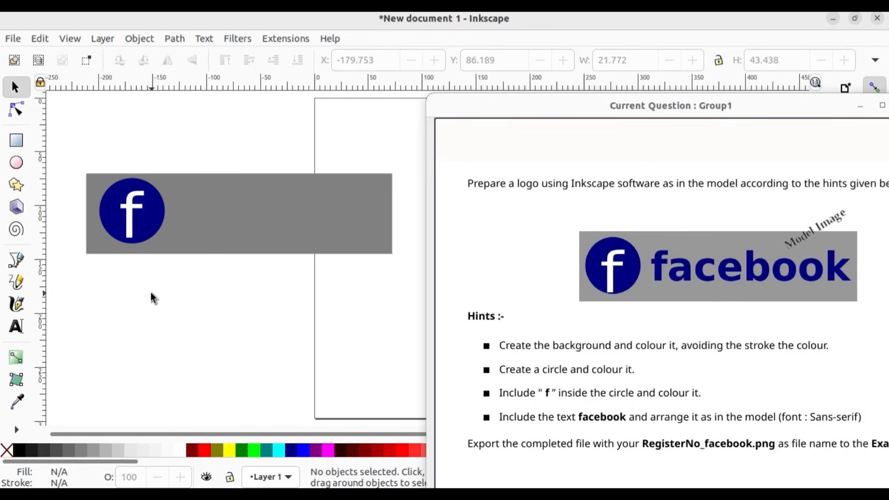
Step: Add the text facebook in 30 pt sans-serif below the grey background and enlarge it to about 81.9 by 22.4 mm
left_click(16, 327)
left_click(118, 305)
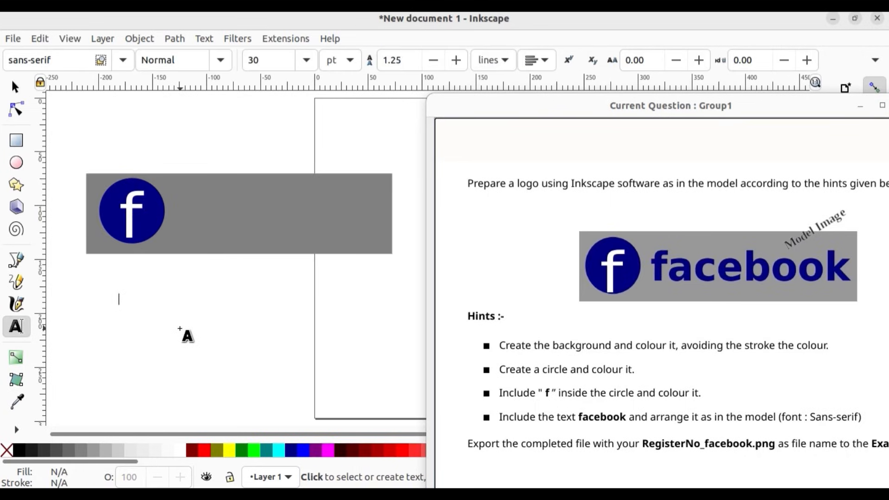
type("facebook")
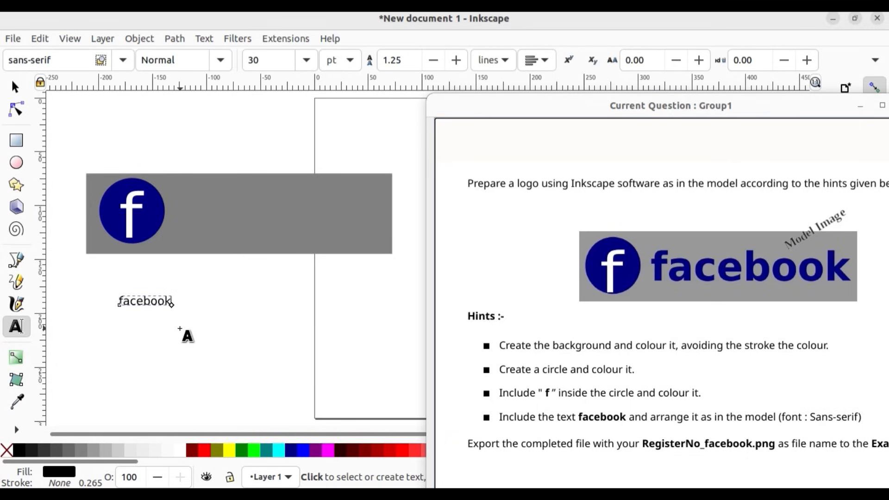
left_click(18, 88)
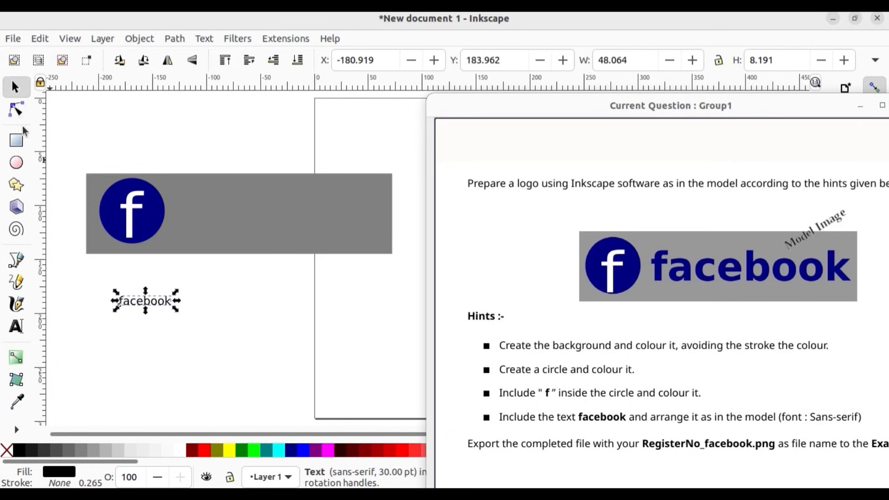
left_click_drag(174, 308, 209, 322)
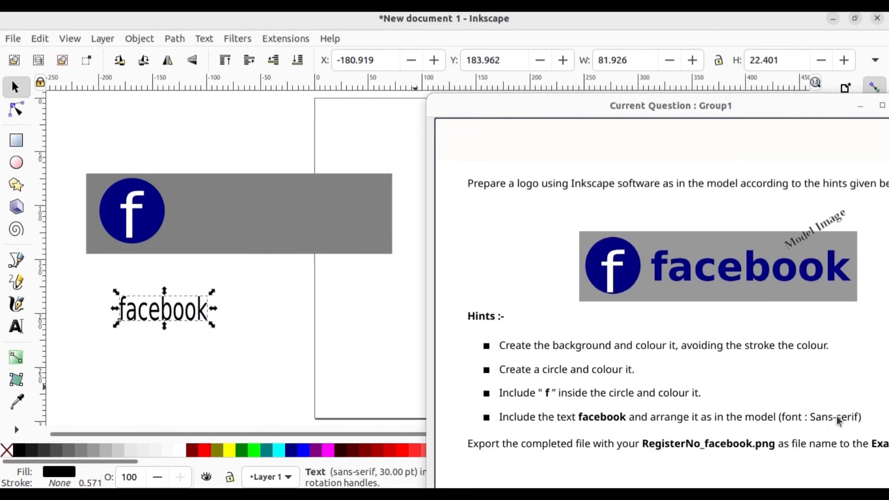
Step: Make the whole word facebook bold and colour it navy blue
double_click(206, 311)
left_click_drag(206, 309, 120, 309)
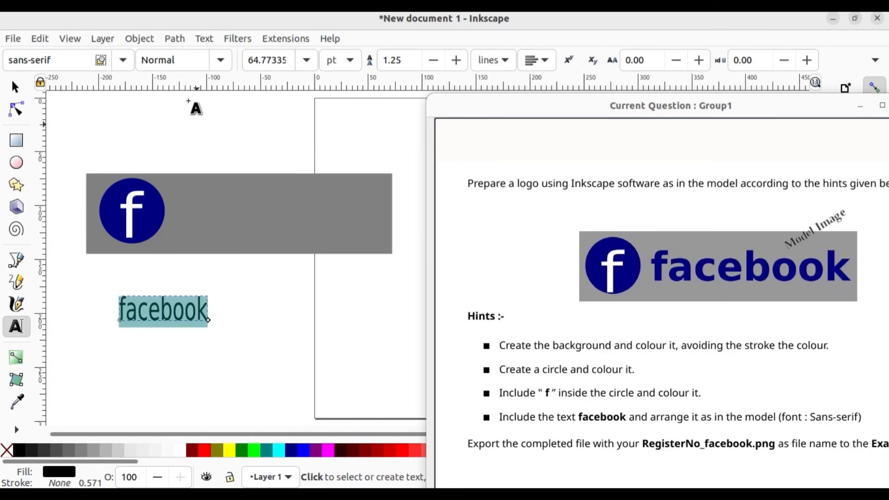
left_click(221, 60)
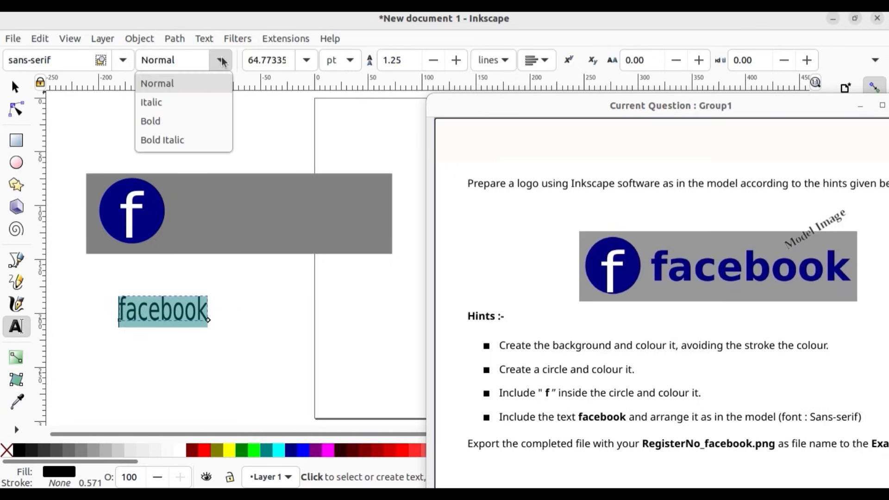
left_click(185, 121)
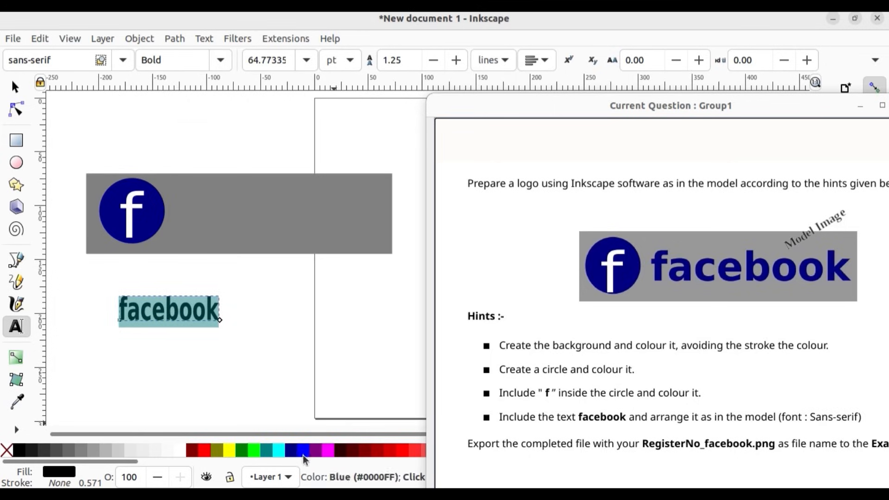
left_click(290, 448)
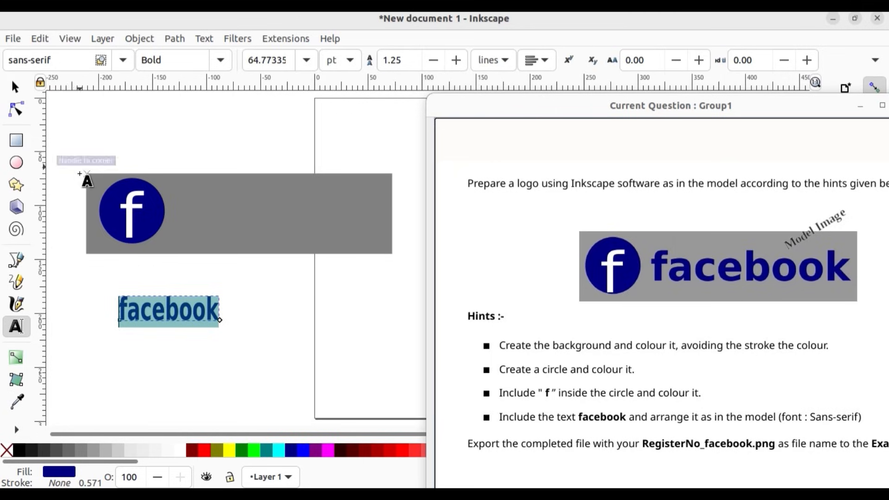
left_click(15, 87)
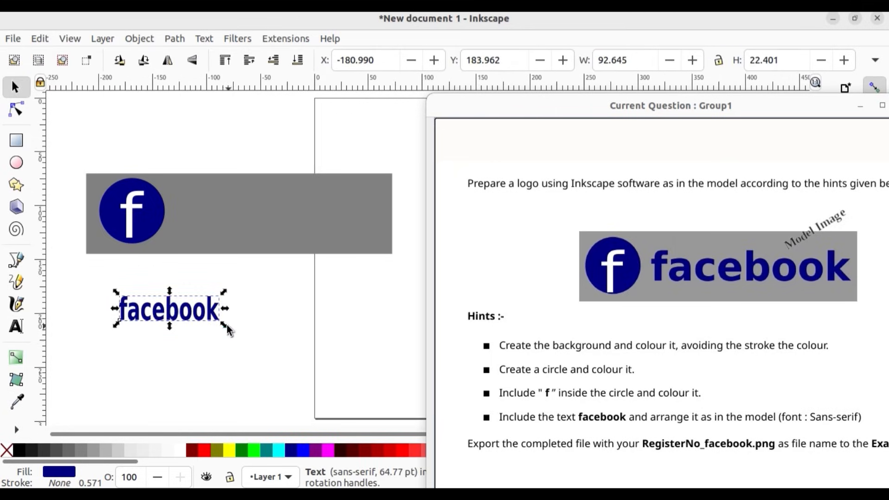
Step: Enlarge the word facebook to about 165.9 by 32.6 mm and place it on the grey background at about X -114.7, Y 91.8 mm
left_click_drag(225, 325, 284, 335)
left_click_drag(233, 316, 298, 235)
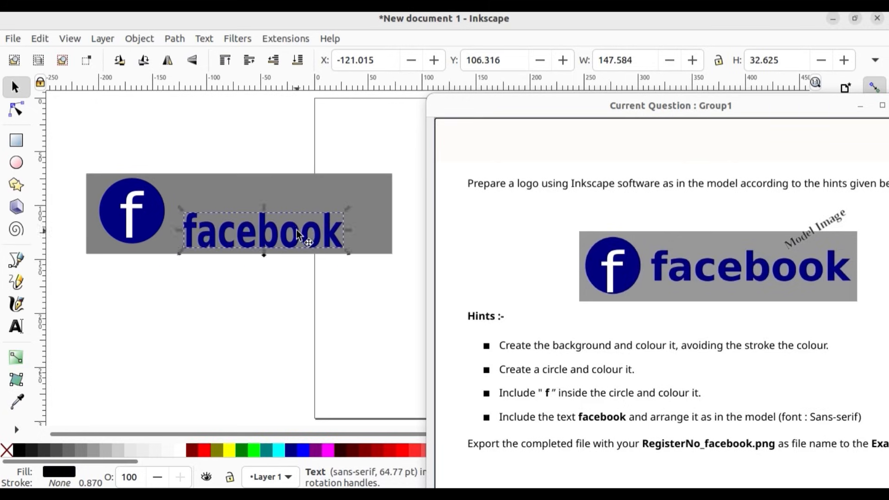
double_click(300, 231)
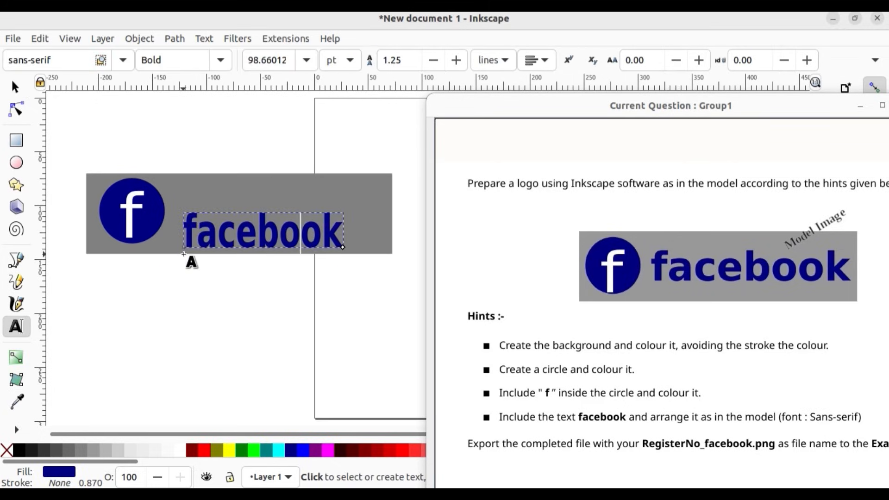
left_click(15, 87)
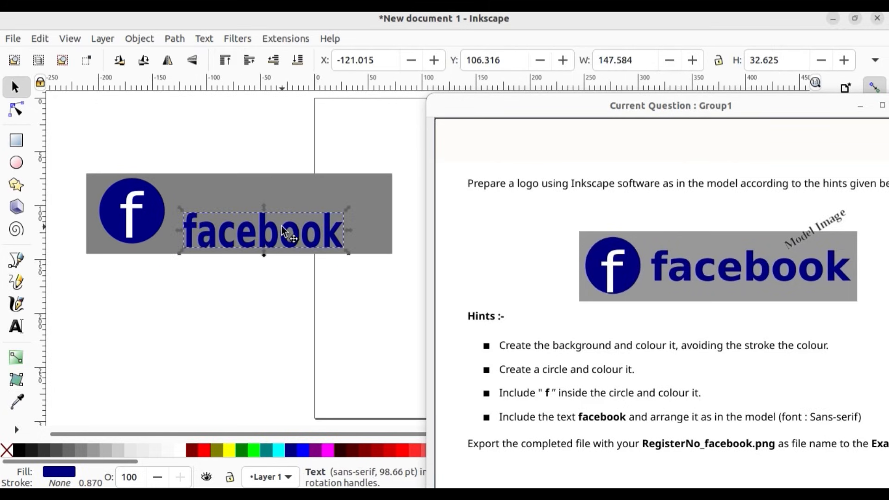
left_click_drag(275, 220, 291, 212)
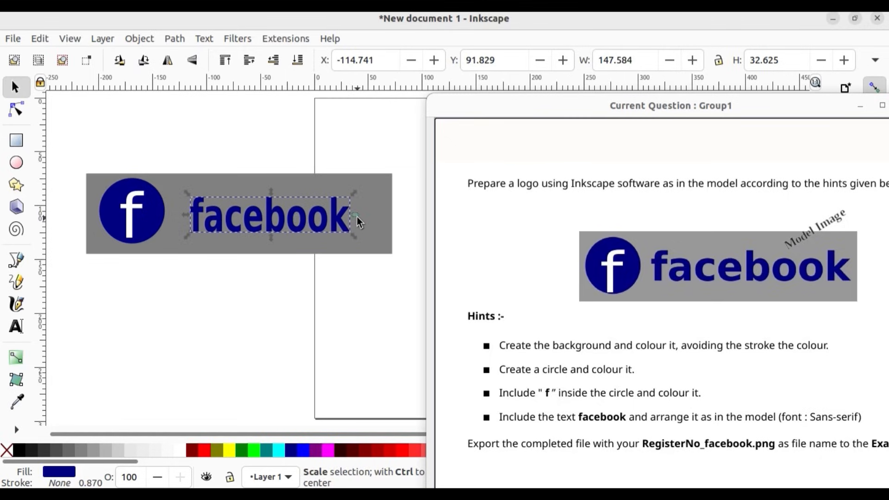
left_click_drag(359, 217, 376, 221)
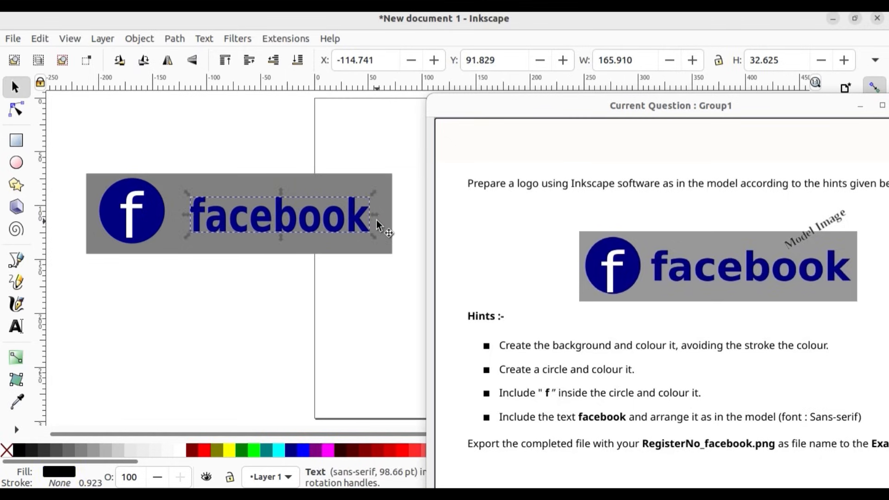
Step: Group all the logo objects and move the group over the page, to about X -92.0, Y 86.4 mm
key("ctrl+a")
left_click(139, 38)
left_click(172, 150)
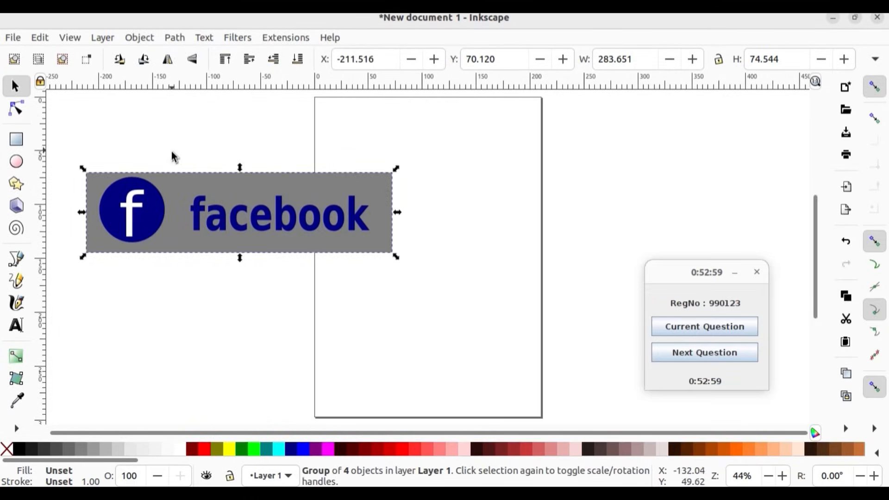
left_click_drag(286, 225, 410, 244)
Step: Resize the page to fit the selected logo group through the document properties, and deselect the group
left_click(14, 37)
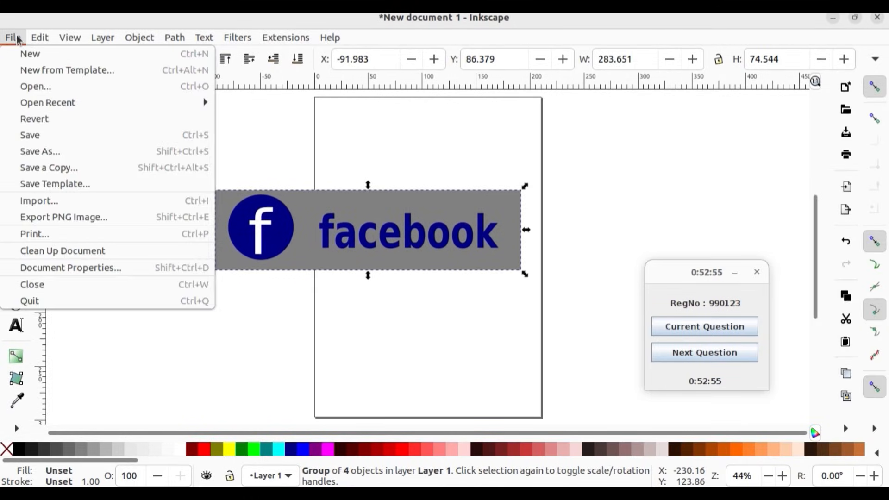
left_click(74, 272)
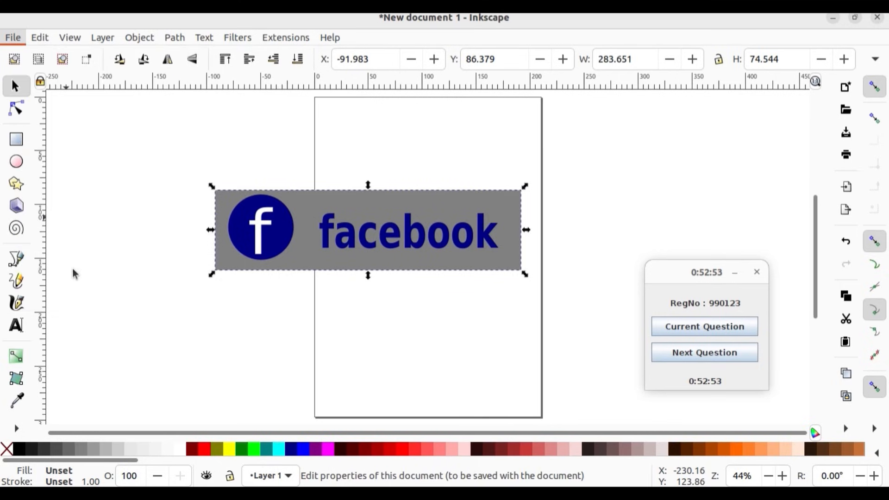
left_click(428, 354)
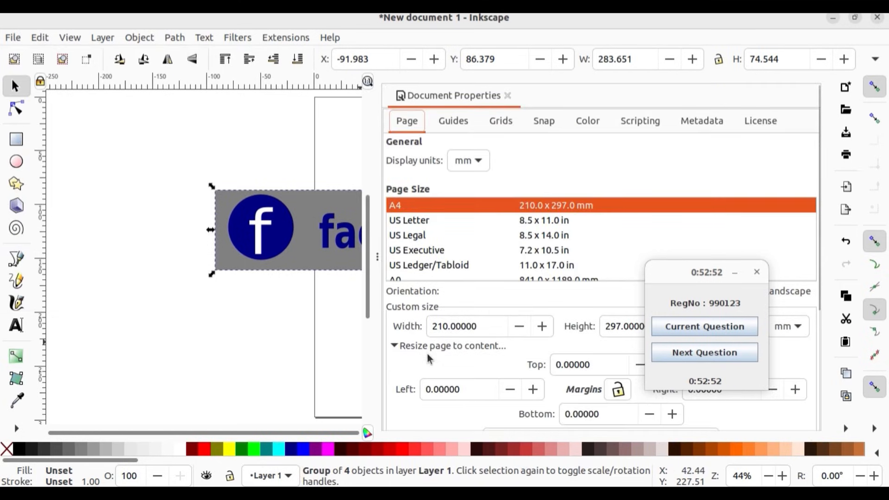
scroll(578, 392, "down", 1)
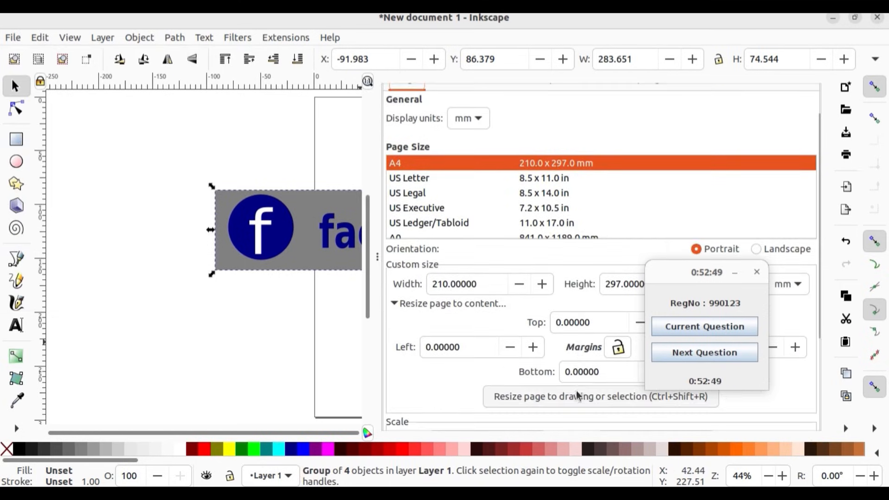
left_click(574, 397)
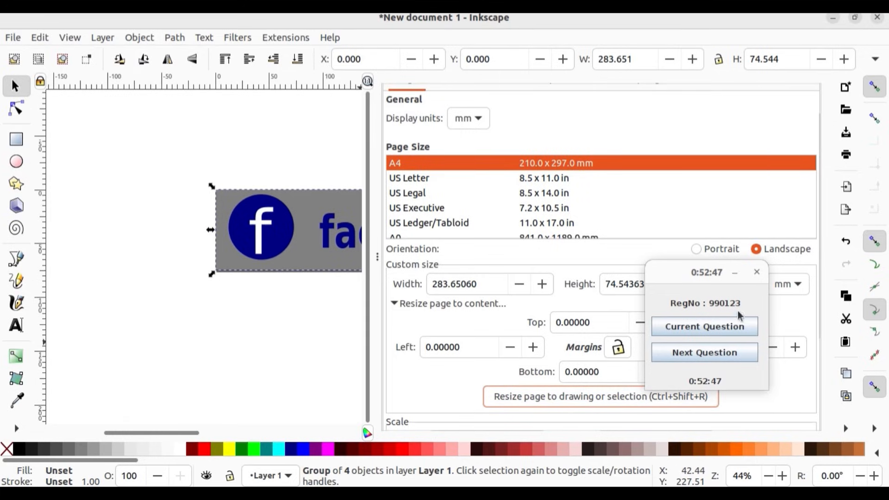
left_click(738, 274)
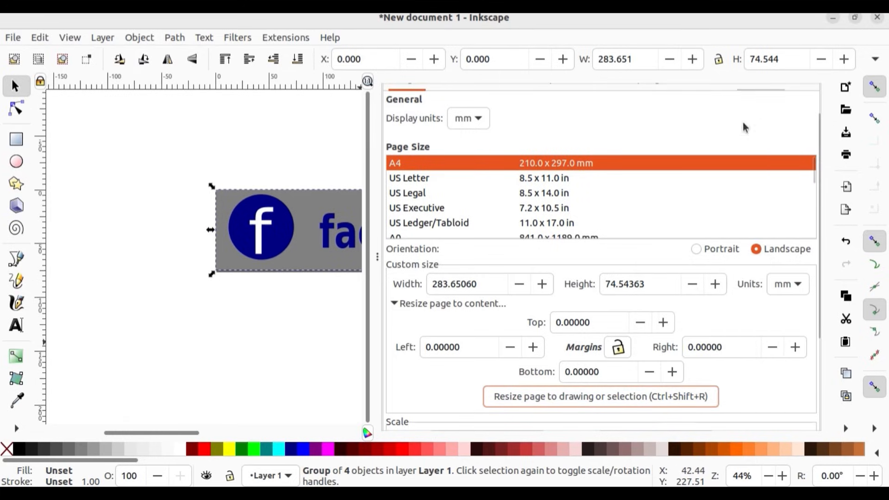
left_click(379, 258)
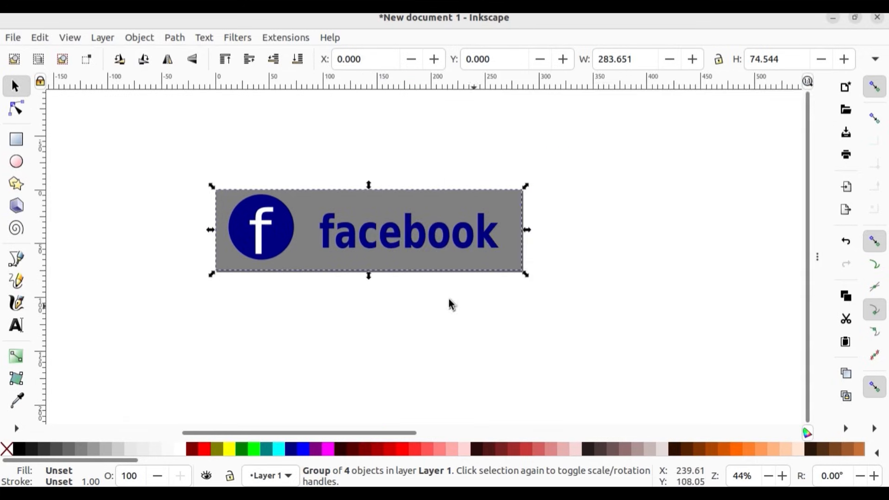
left_click(458, 314)
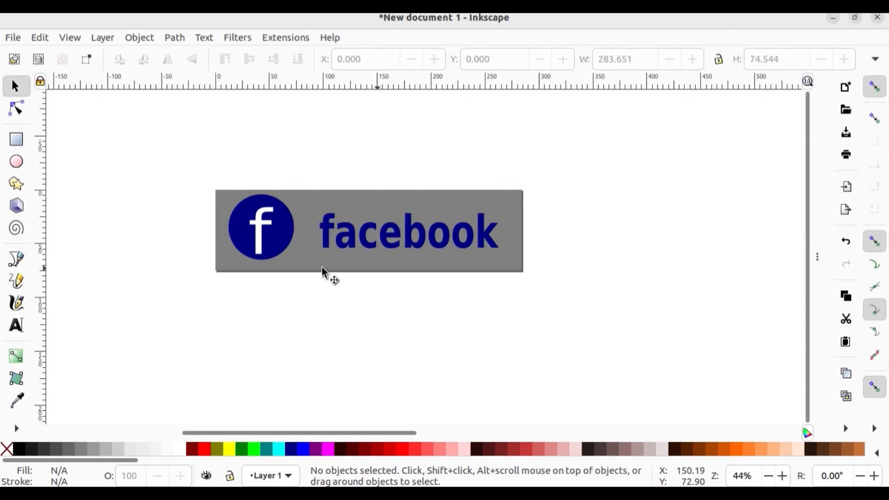
Step: Export the page as a PNG image named 123_logo.png into the Exam10_Products folder
left_click(12, 39)
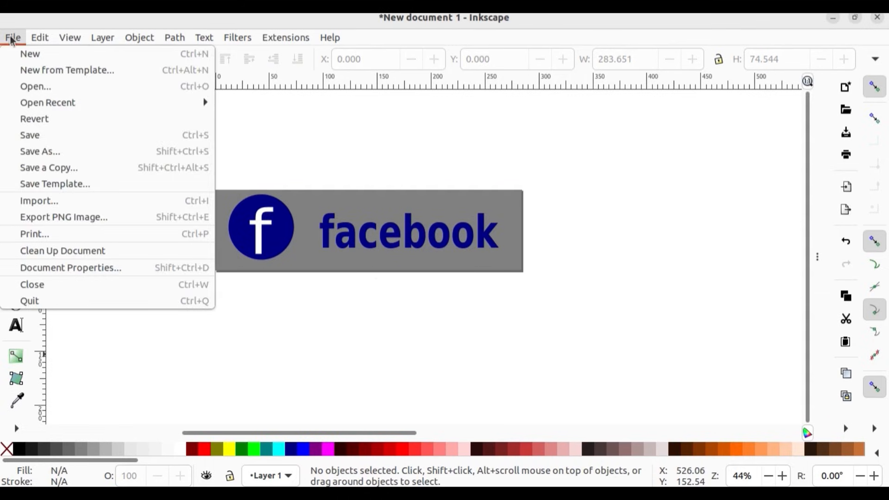
left_click(61, 220)
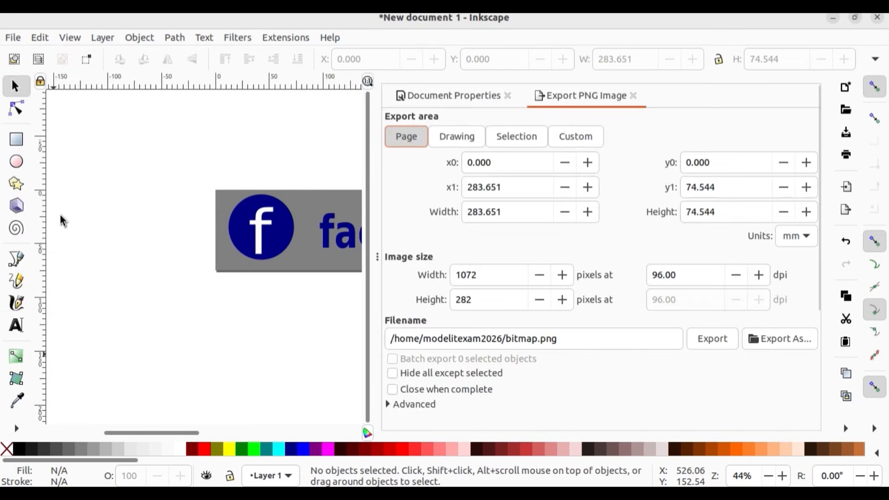
left_click(791, 339)
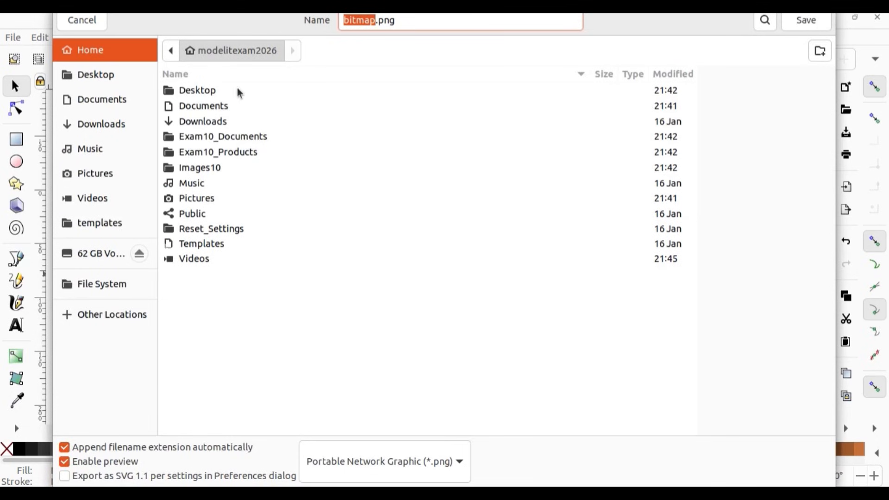
double_click(241, 149)
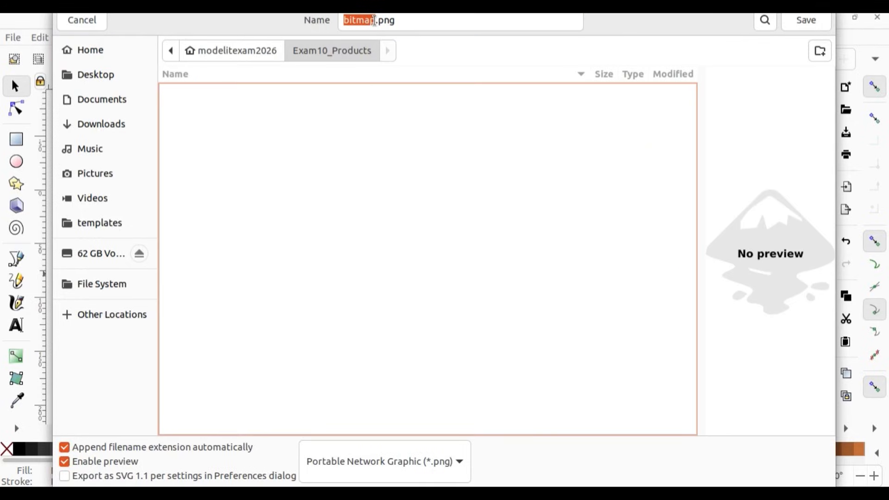
left_click(374, 21)
key("BackSpace")
key("BackSpace")
key("BackSpace")
key("BackSpace")
key("BackSpace")
key("BackSpace")
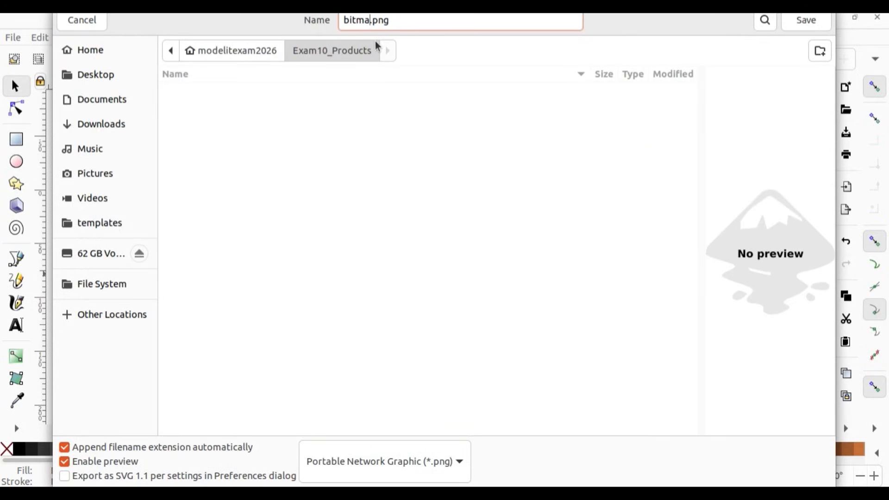
type("123_logo")
left_click(797, 26)
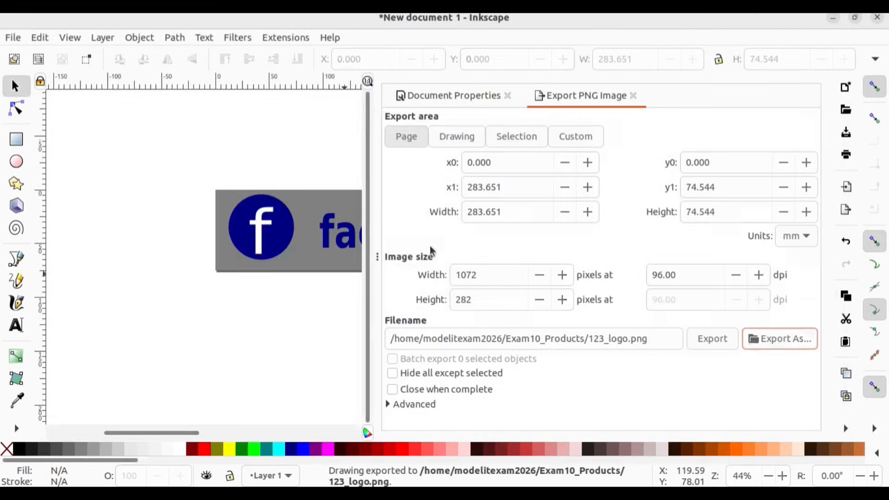
left_click(377, 255)
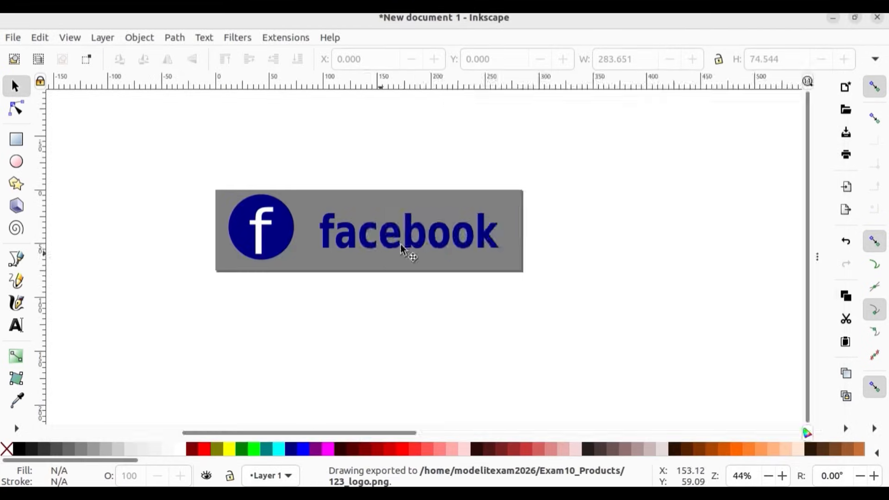
Step: Close the drawing without saving and open the Exam10_Products folder in the file manager
left_click(879, 17)
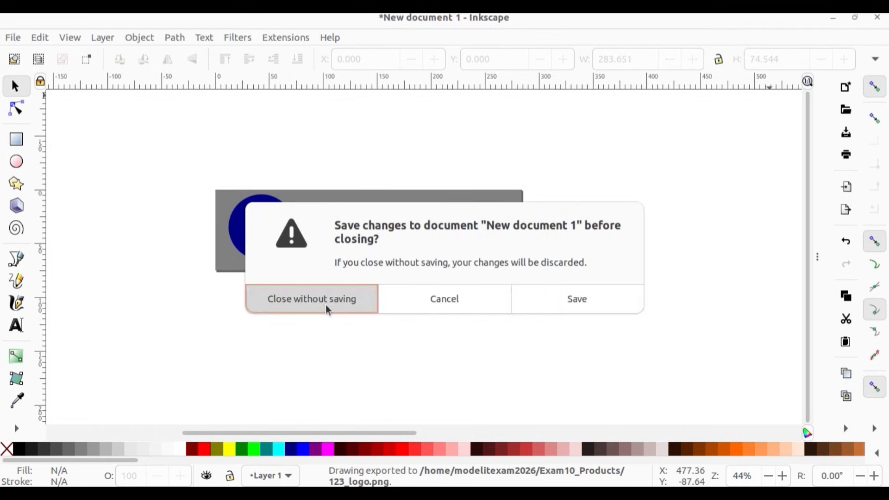
left_click(327, 310)
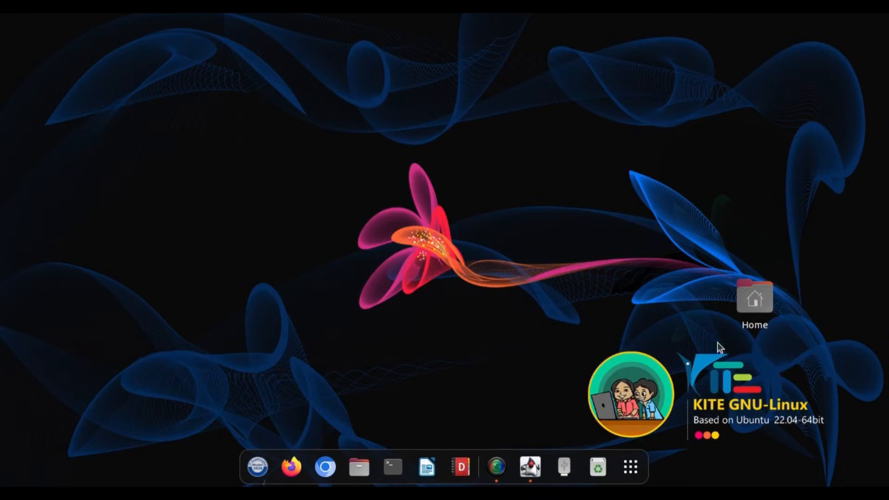
double_click(746, 304)
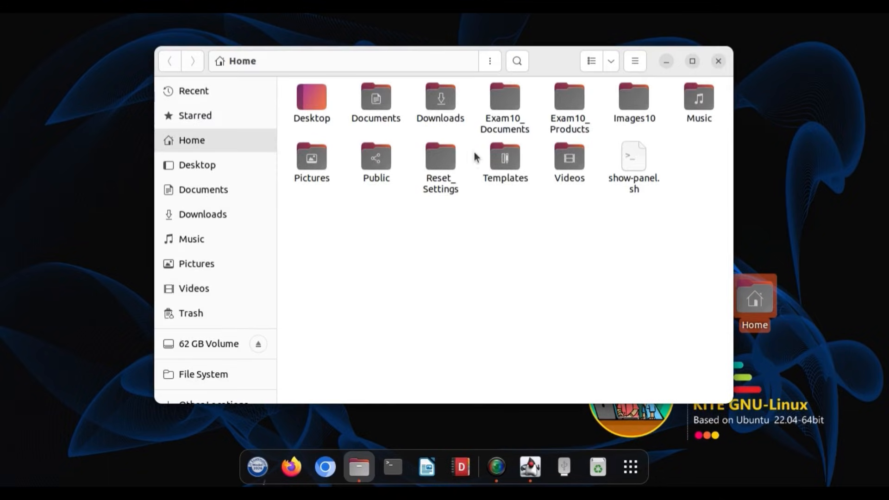
double_click(570, 99)
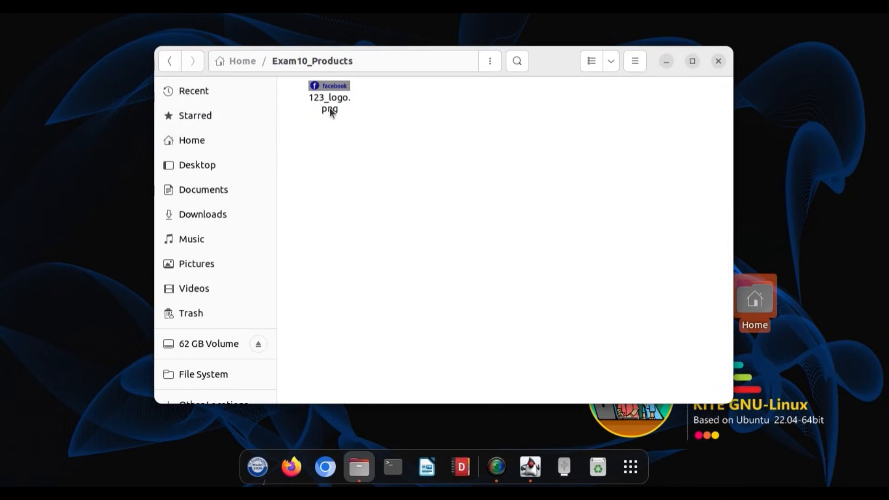